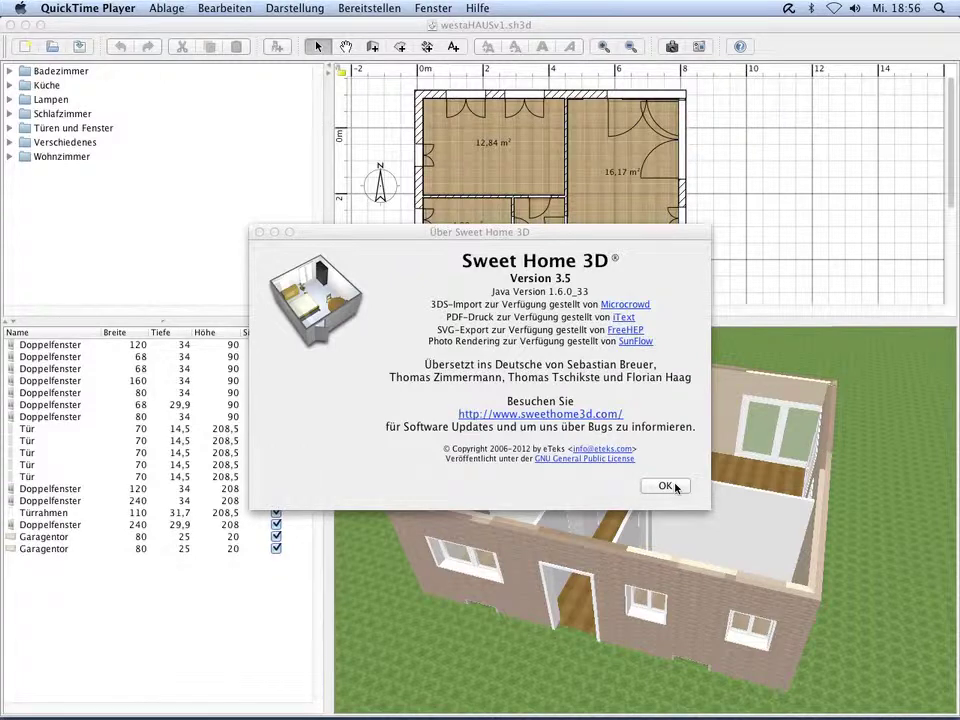
Step: Dismiss the About box, orbit the 3D house to another side, and switch to Furniture Library Editor
click(668, 486)
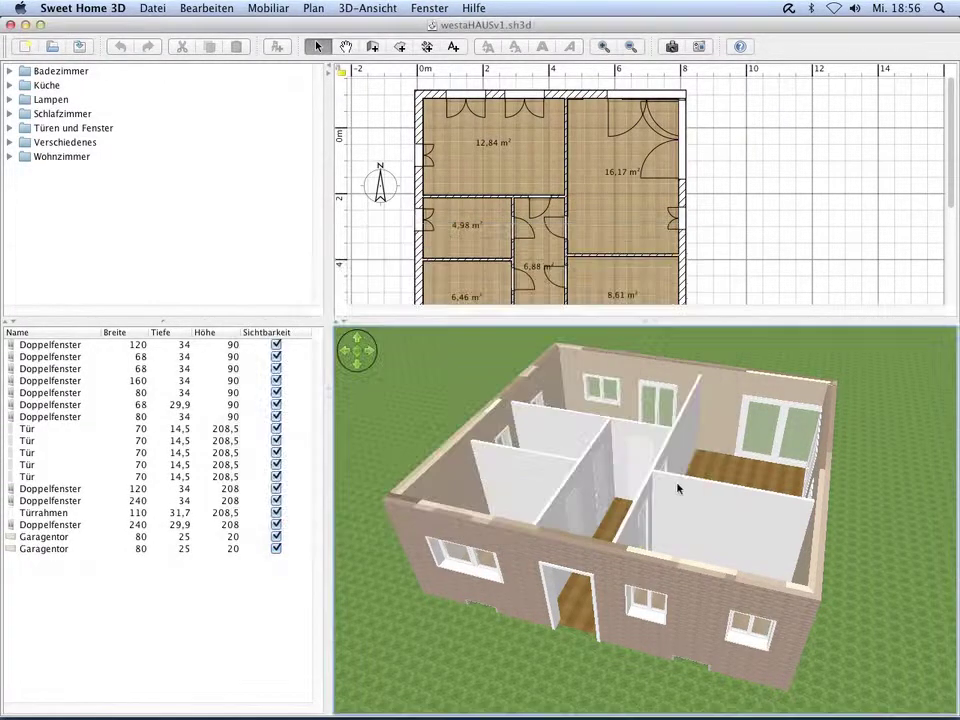
mouse_move(892, 490)
mouse_down()
mouse_move(714, 516)
mouse_move(549, 488)
mouse_up()
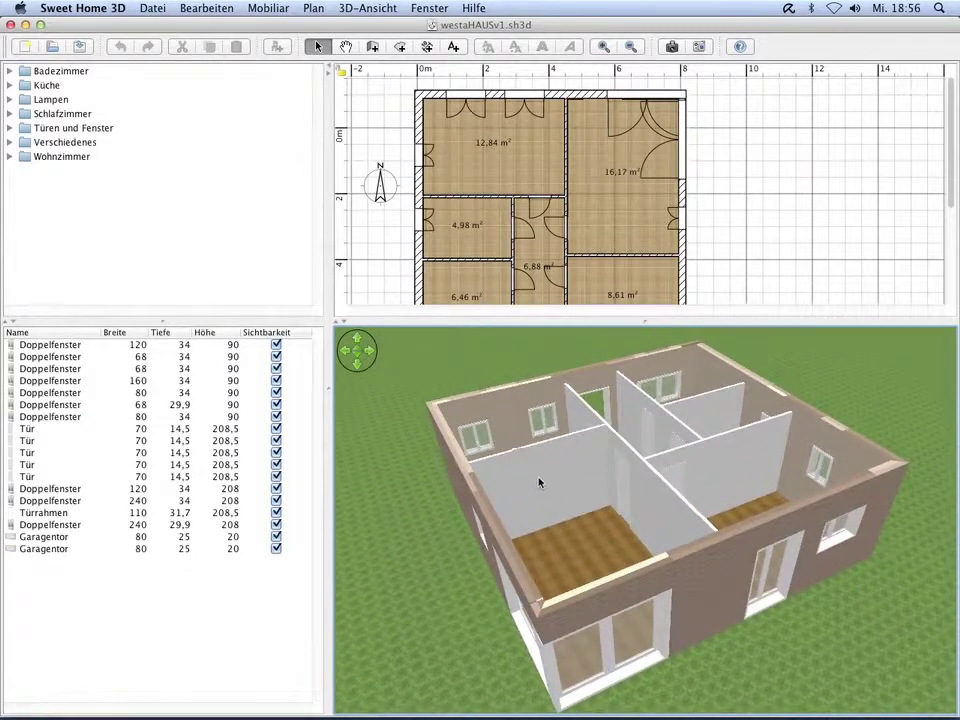
key(super+Tab)
key(super+Tab)
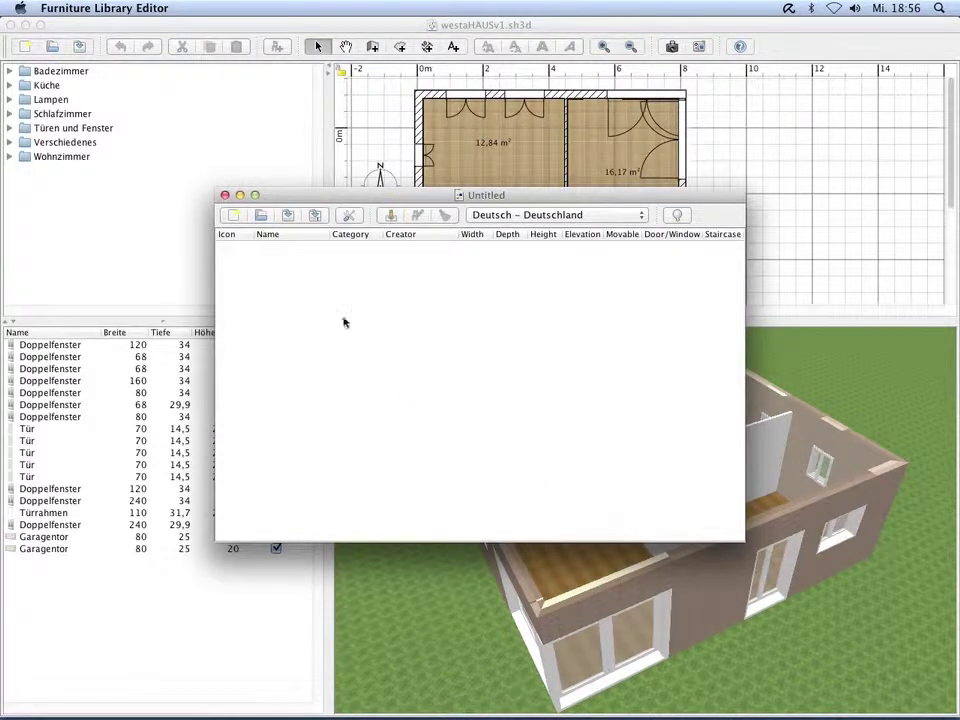
Step: Open the Triflex 1.sh3f furniture library
click(263, 218)
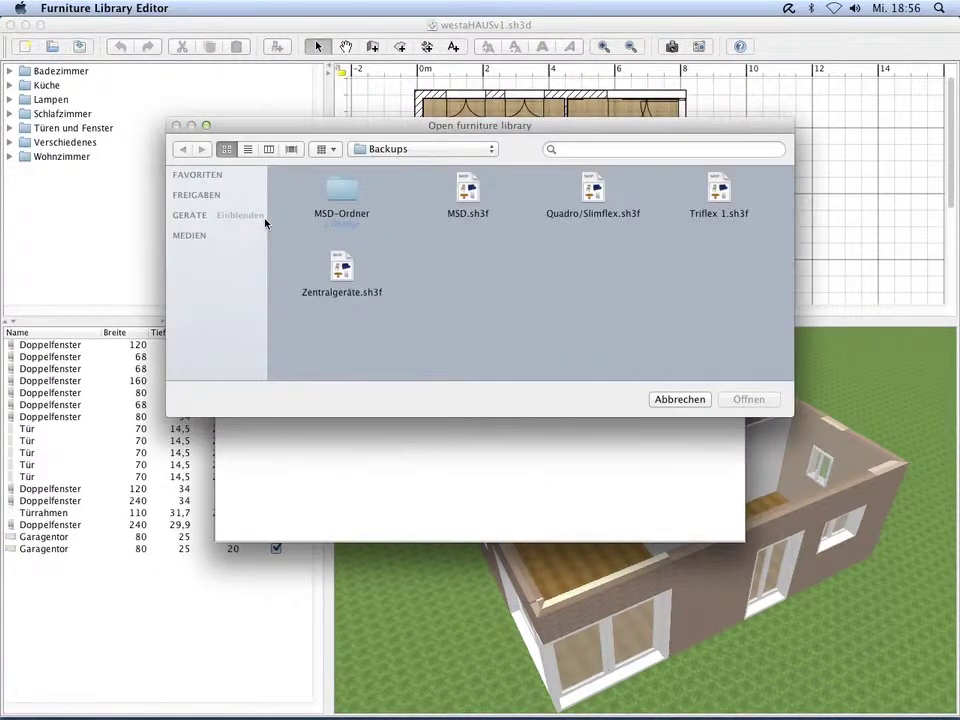
click(718, 205)
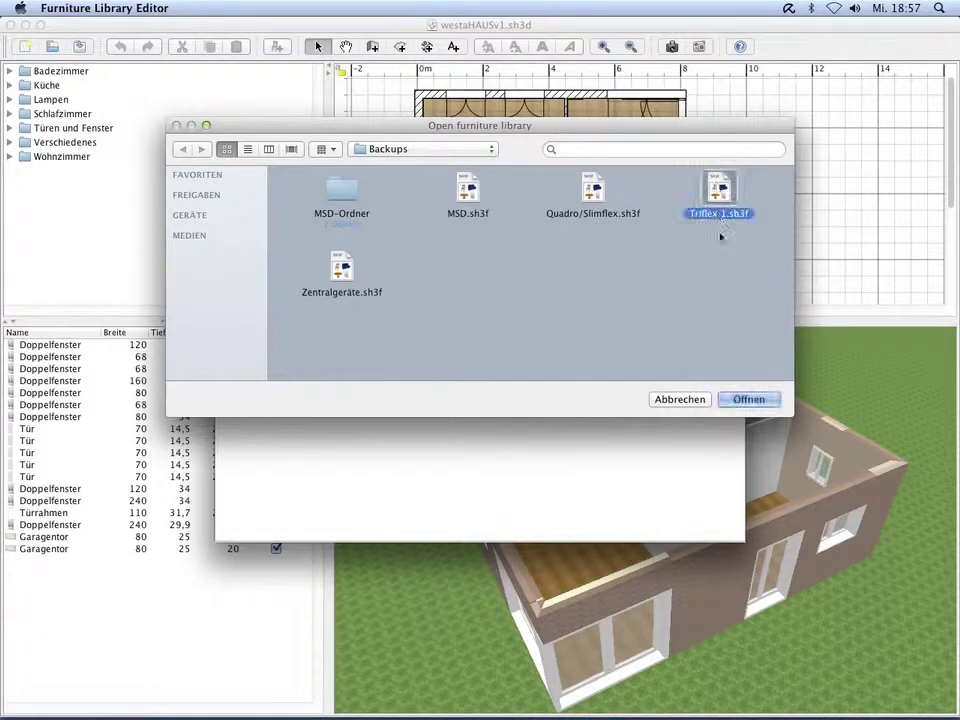
click(745, 400)
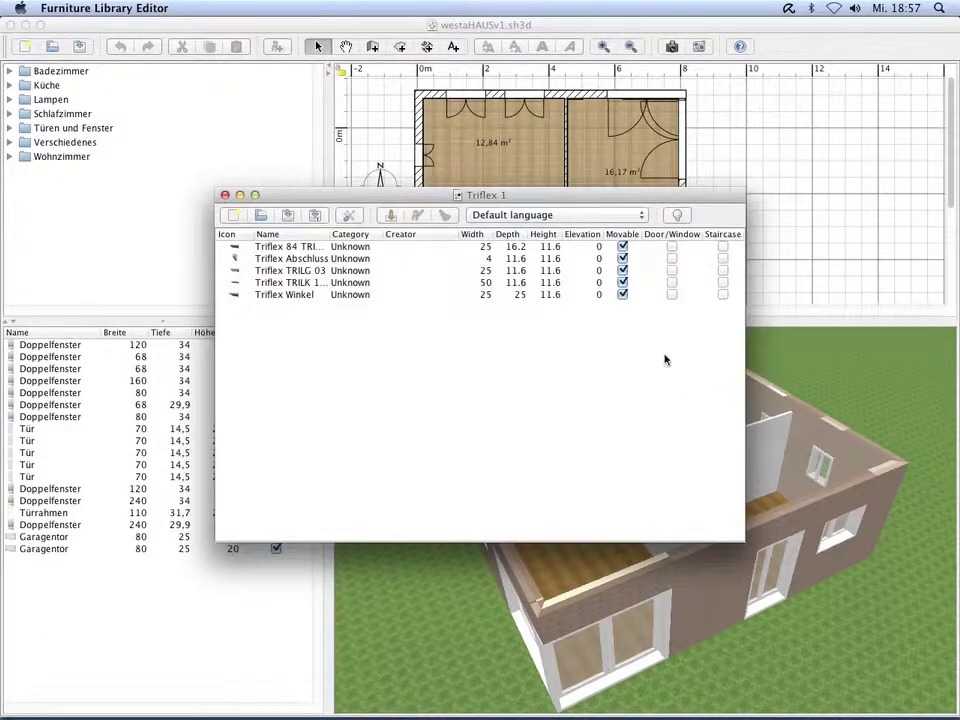
Step: Open the MSD.sh3f library from the Backups folder instead
click(260, 215)
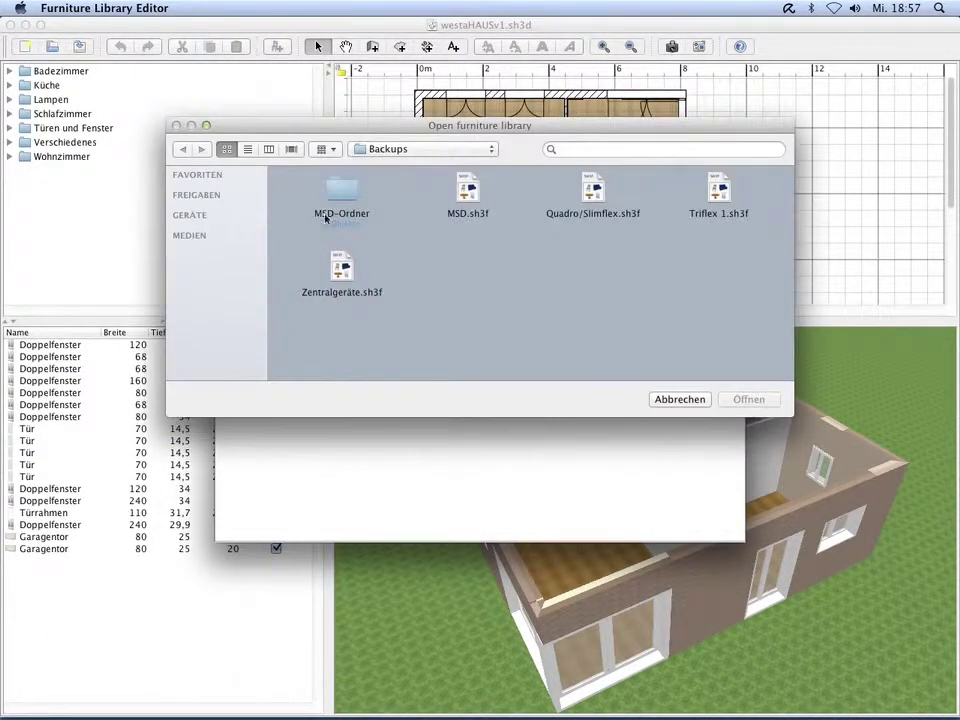
click(470, 187)
click(746, 400)
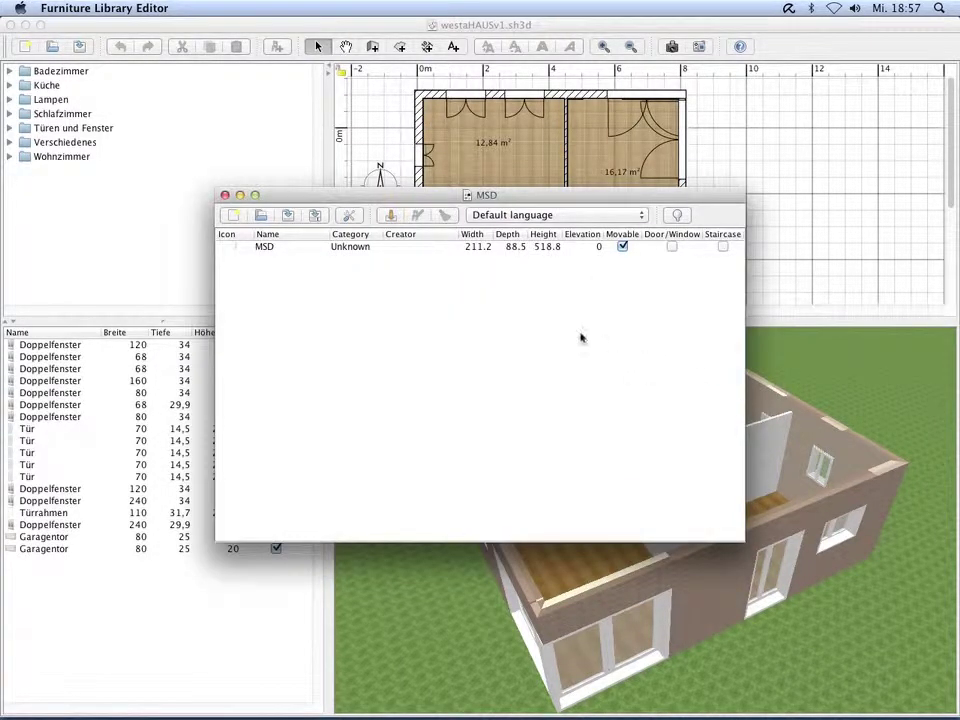
Step: Import the MSD solo.obj model and set the library language to Deutsch – Deutschland
click(392, 218)
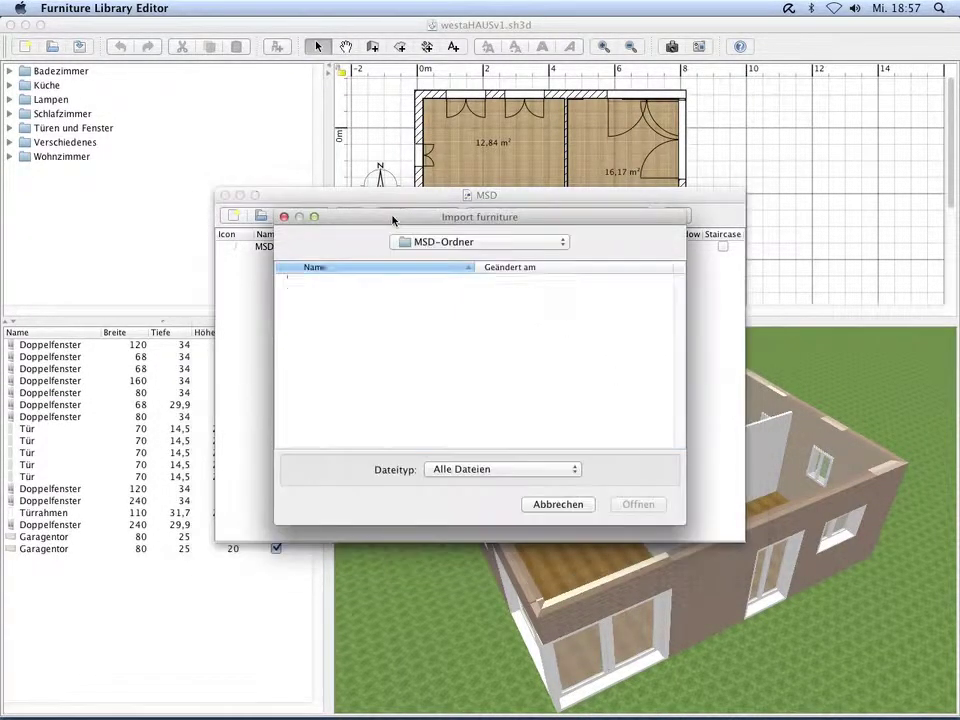
click(331, 281)
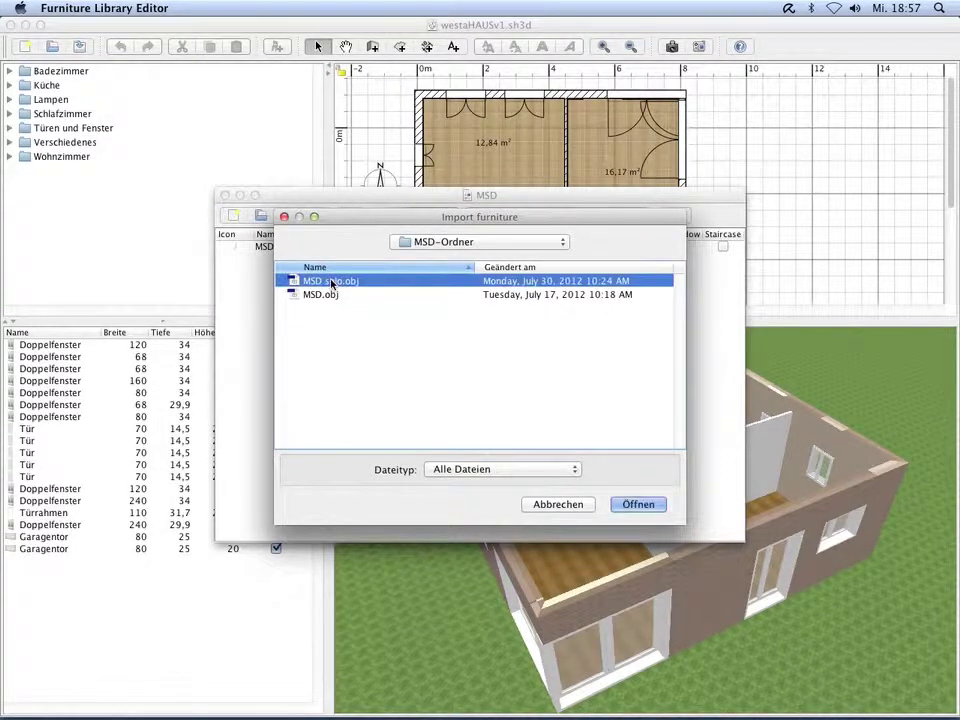
click(638, 504)
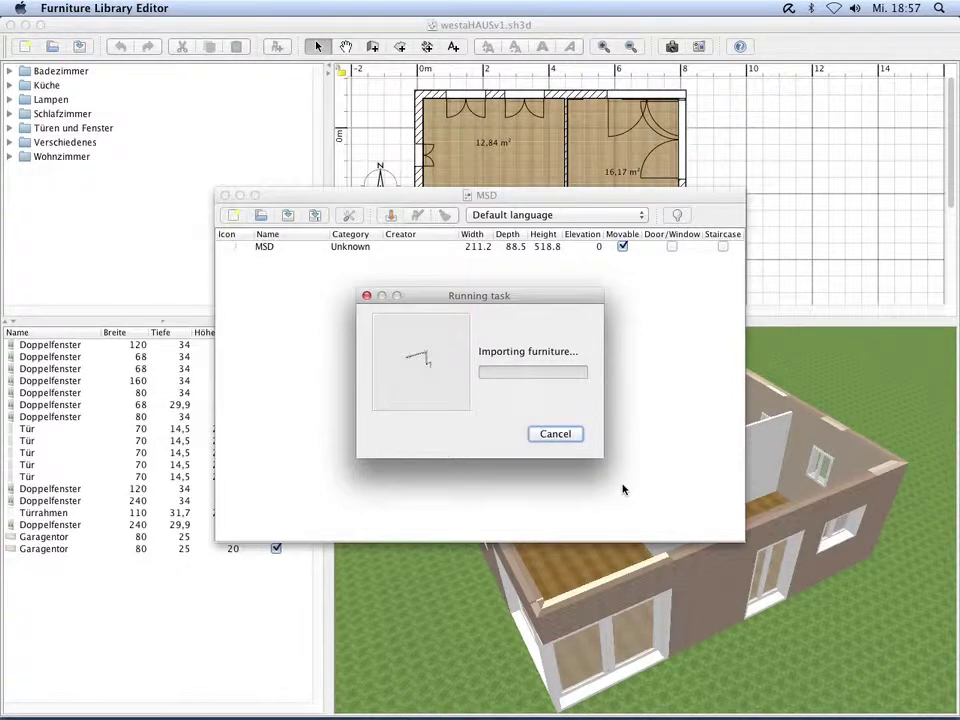
click(639, 216)
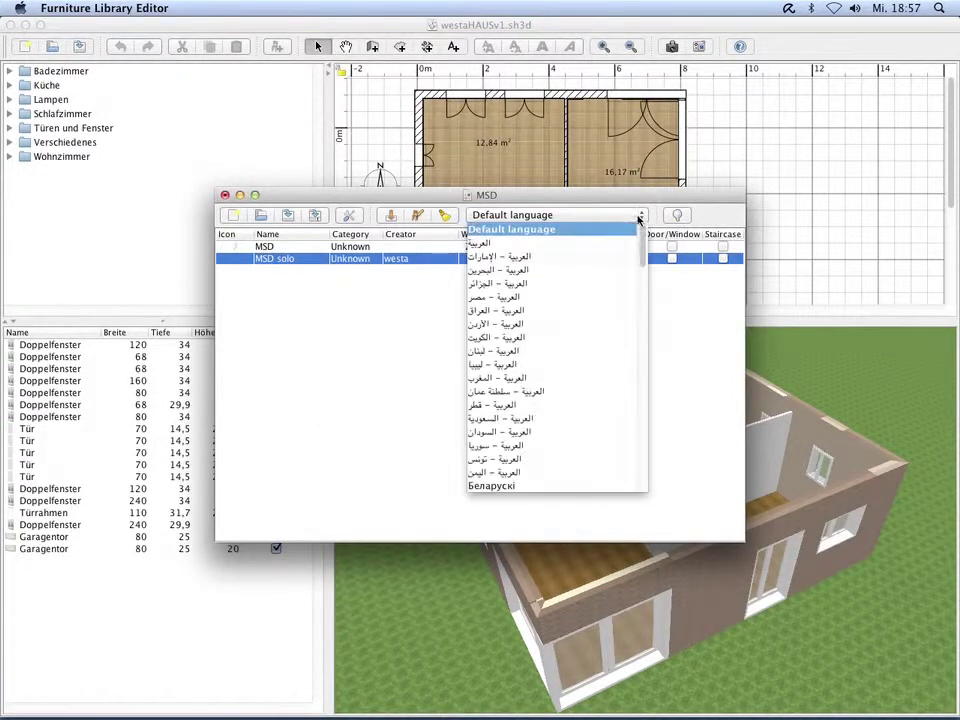
scroll(638, 250, down, 5)
scroll(638, 300, down, 5)
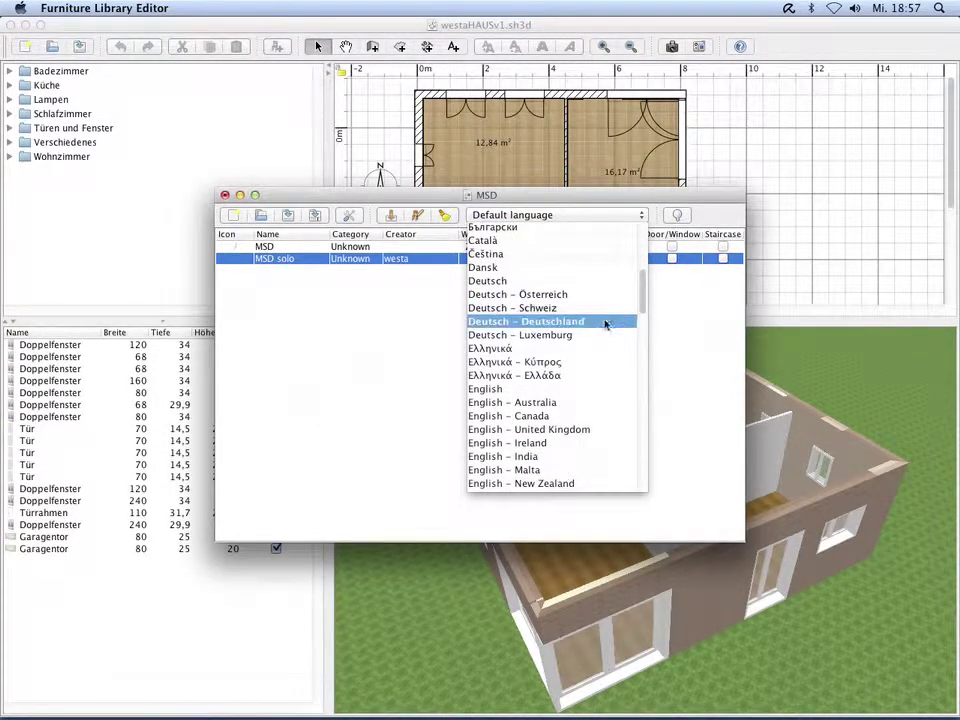
click(605, 322)
Step: Put MSD solo in category MSD, rotate it upright, save the library, and return to Sweet Home 3D
double_click(354, 259)
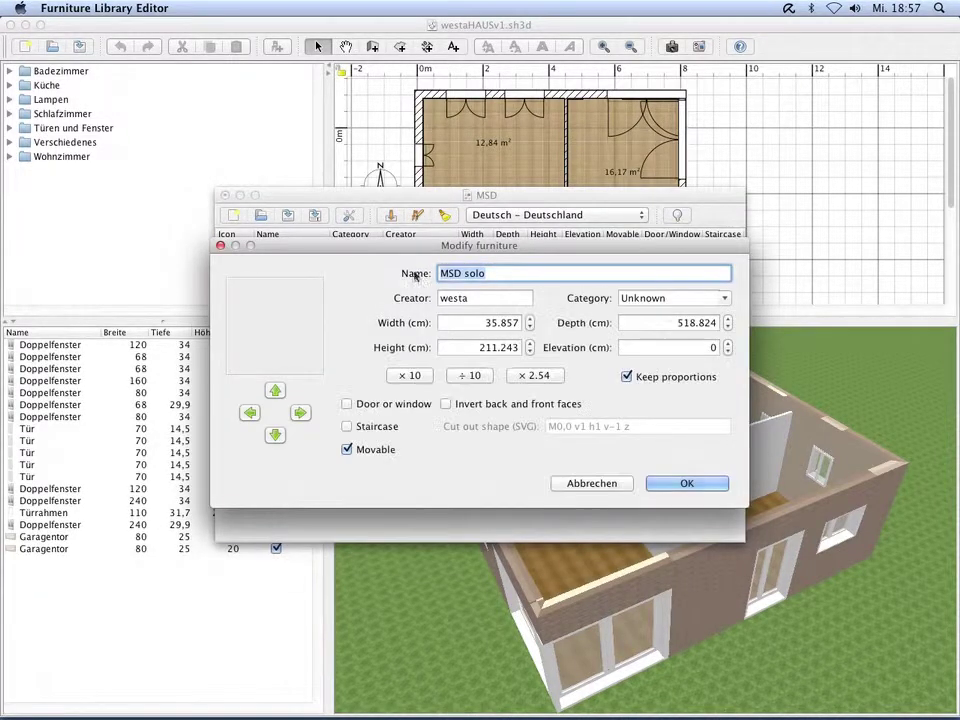
click(723, 299)
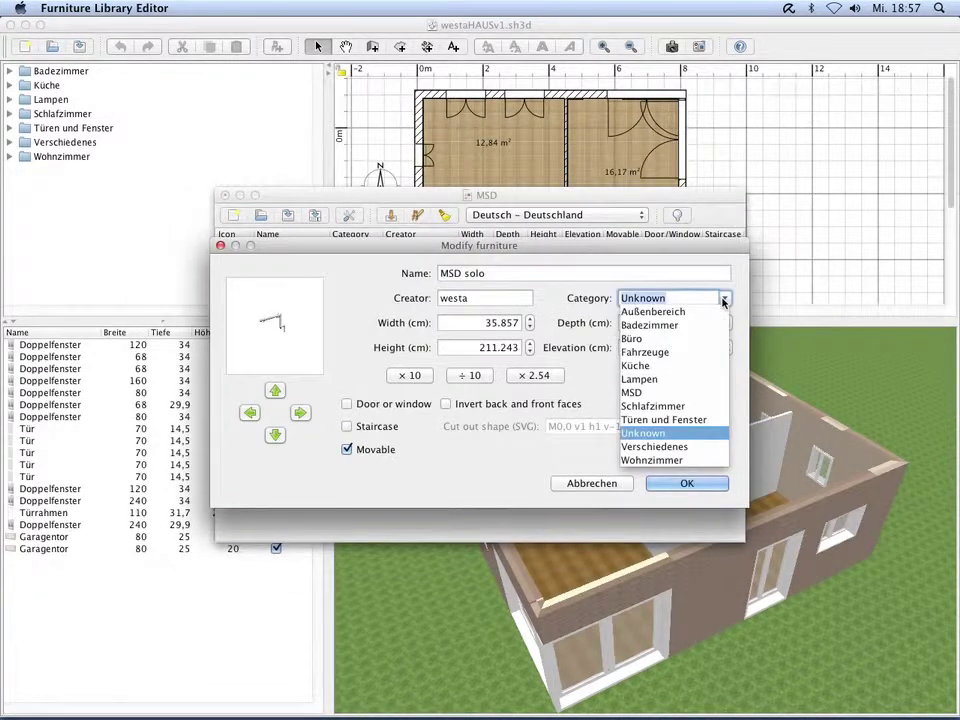
click(680, 393)
click(275, 390)
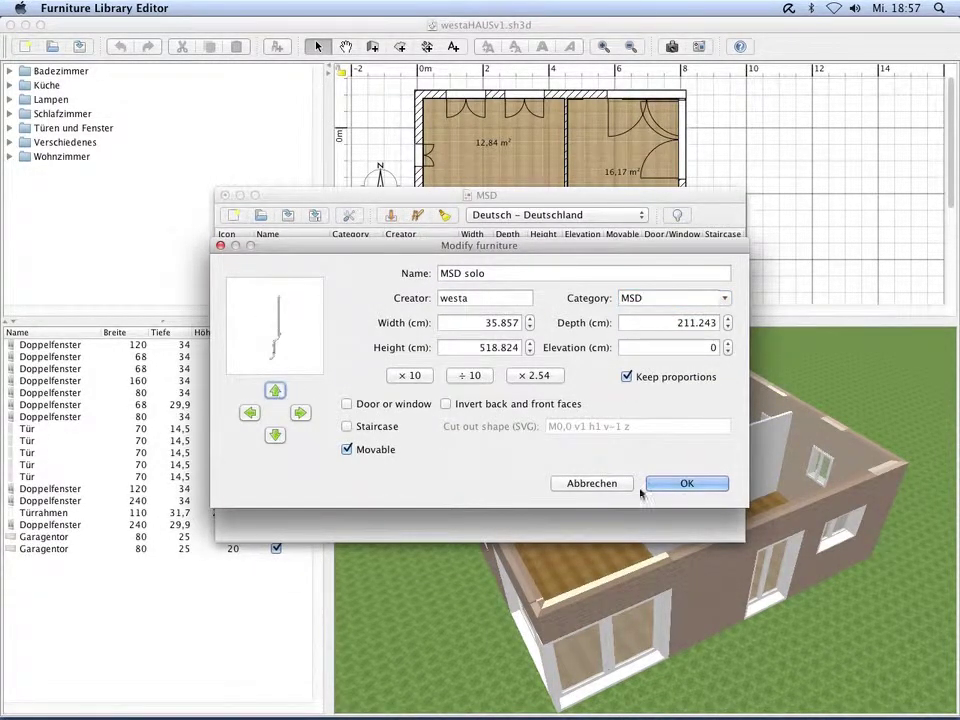
click(688, 484)
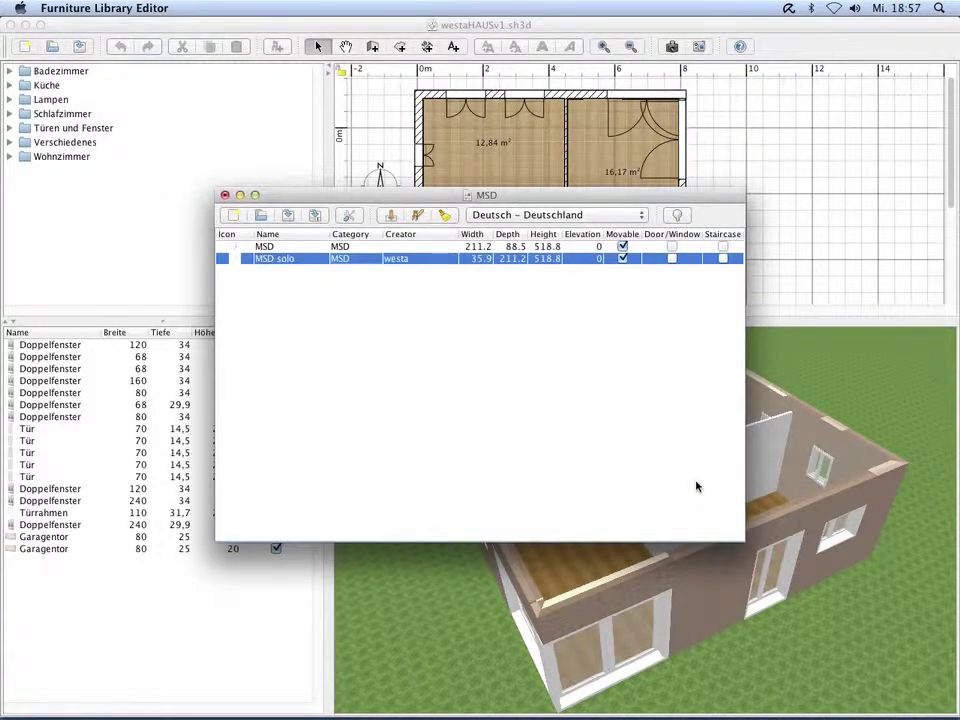
click(293, 218)
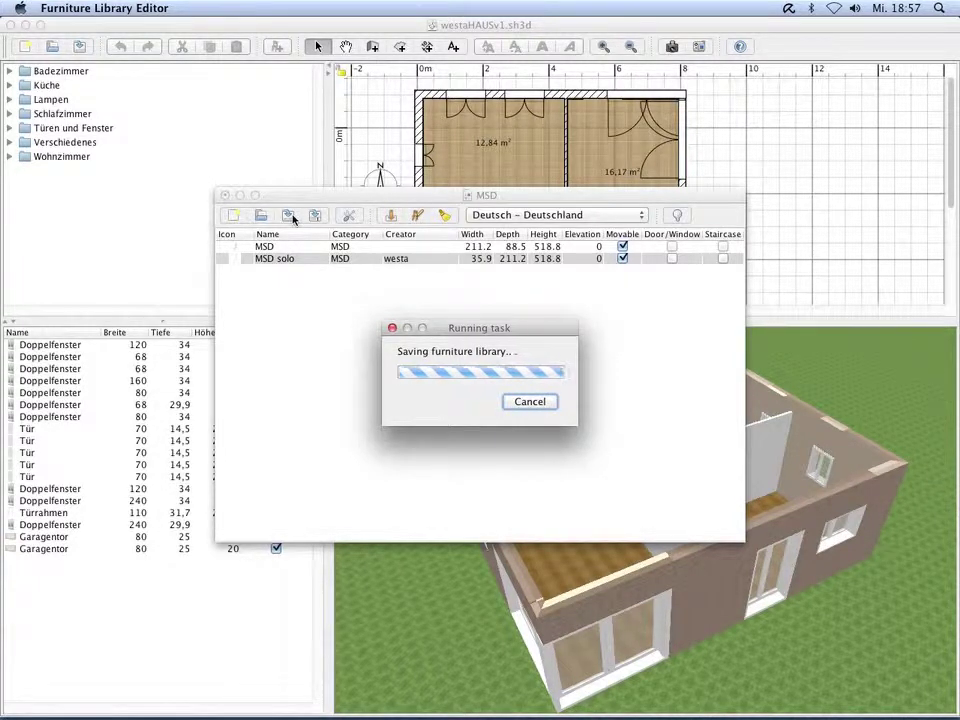
key(super+Tab)
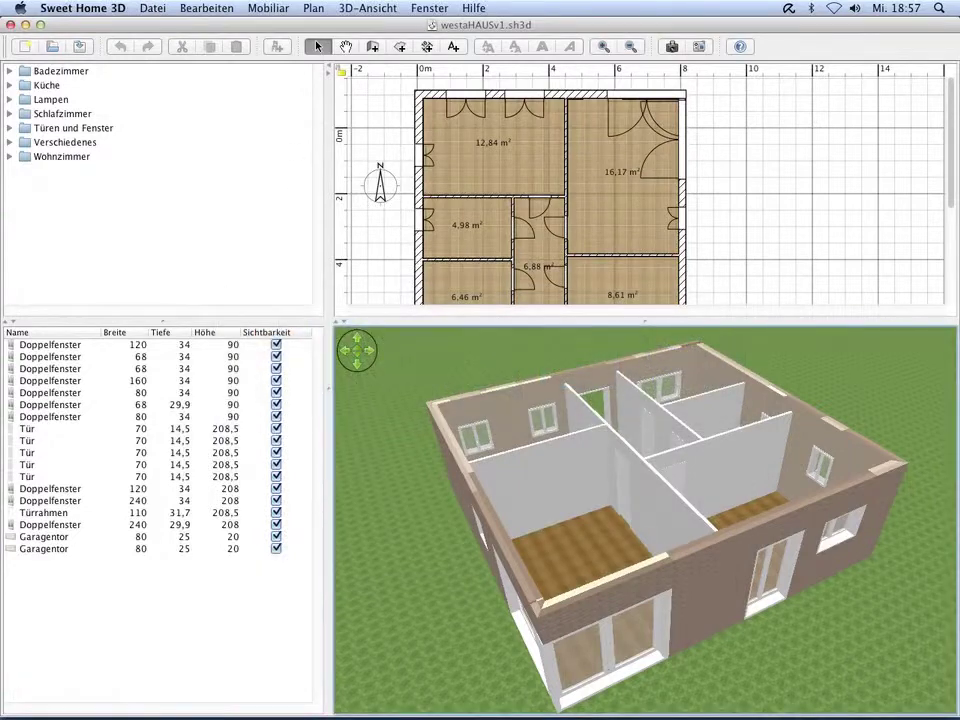
Step: Import the Quadro/Slimflex.sh3f and Triflex 1.sh3f furniture libraries via Mobiliarbibliothek importieren
click(266, 8)
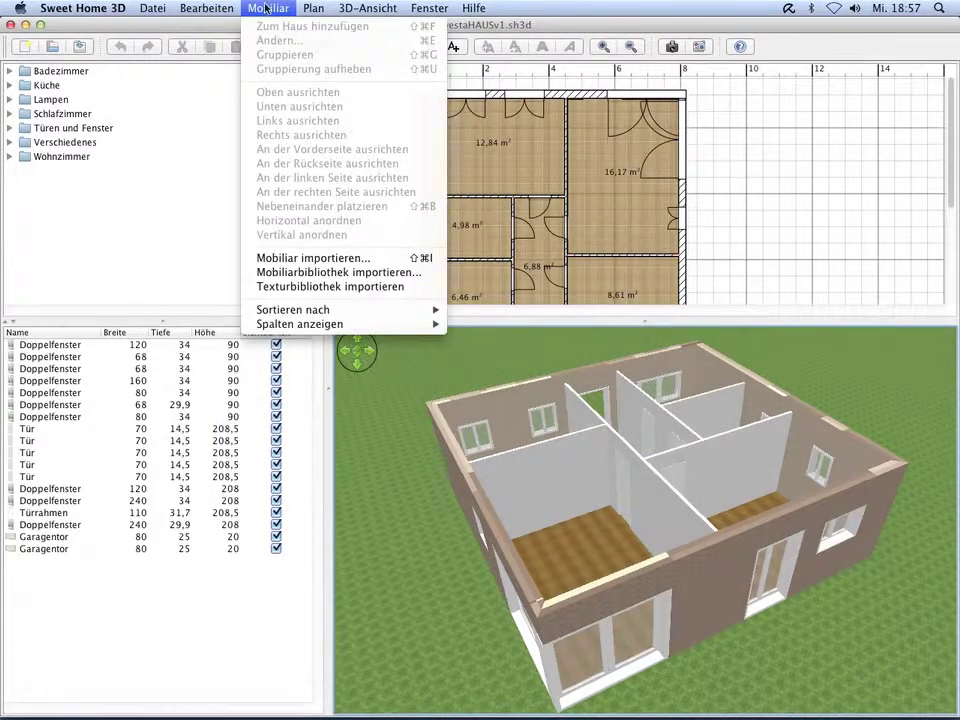
click(293, 272)
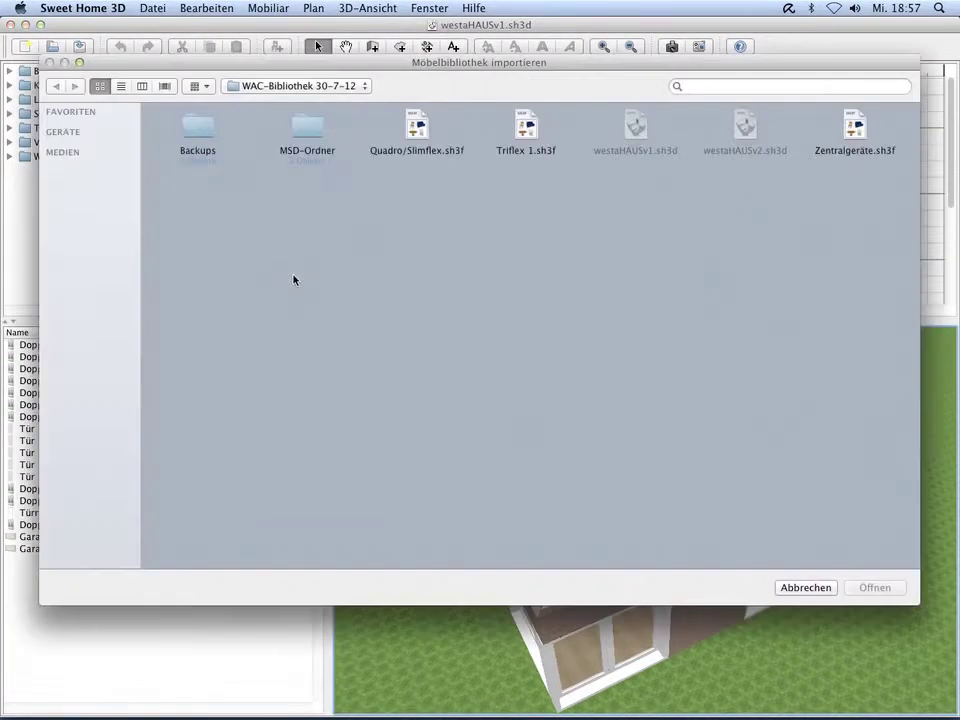
double_click(425, 130)
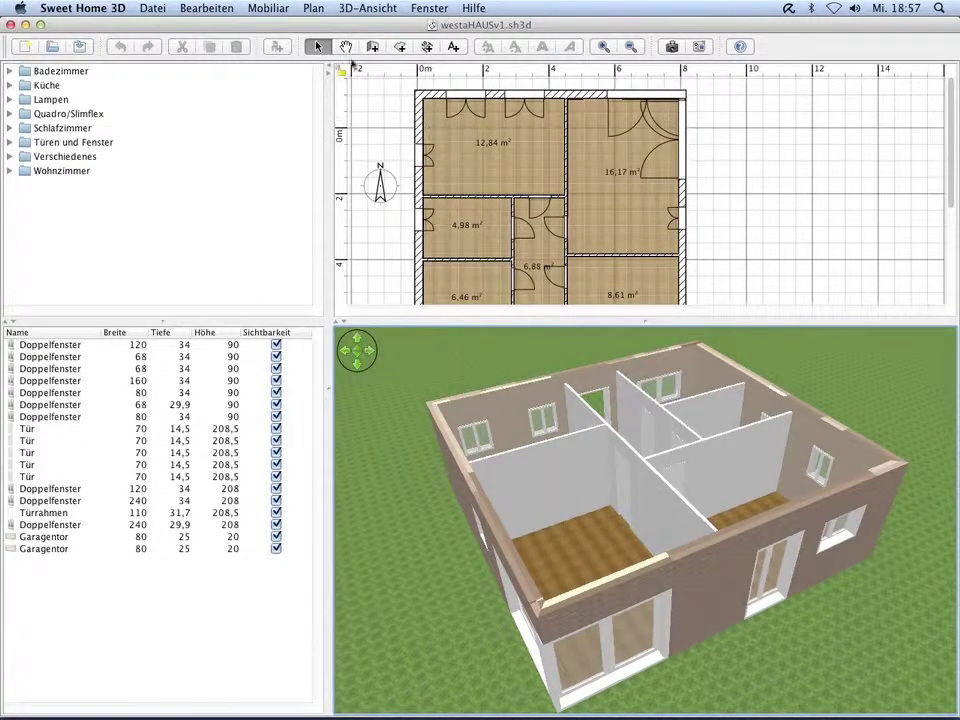
click(266, 8)
click(330, 272)
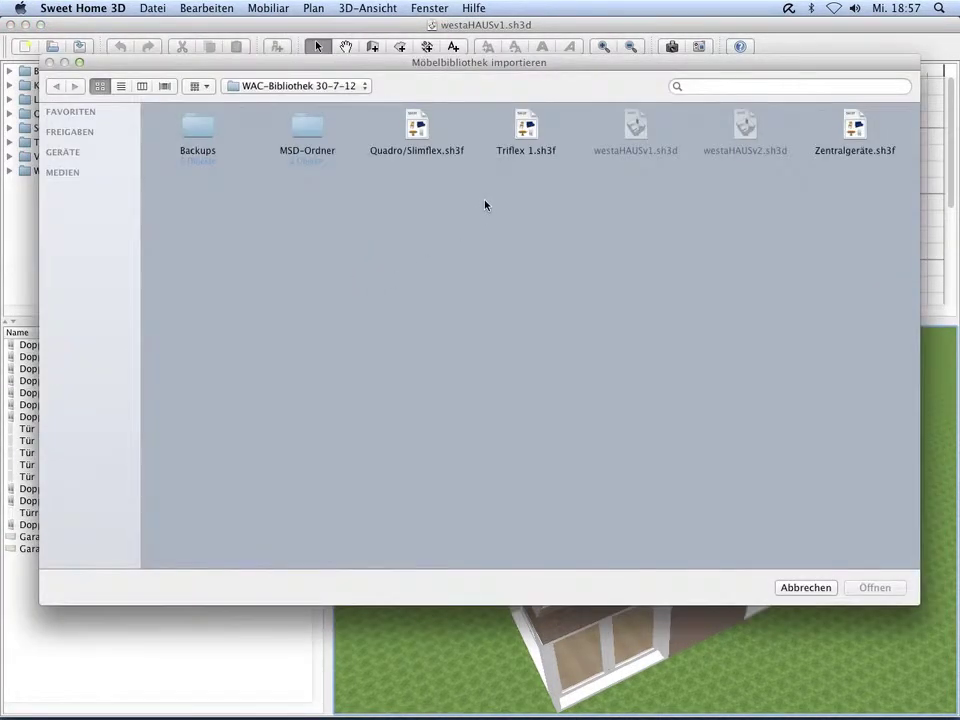
double_click(526, 130)
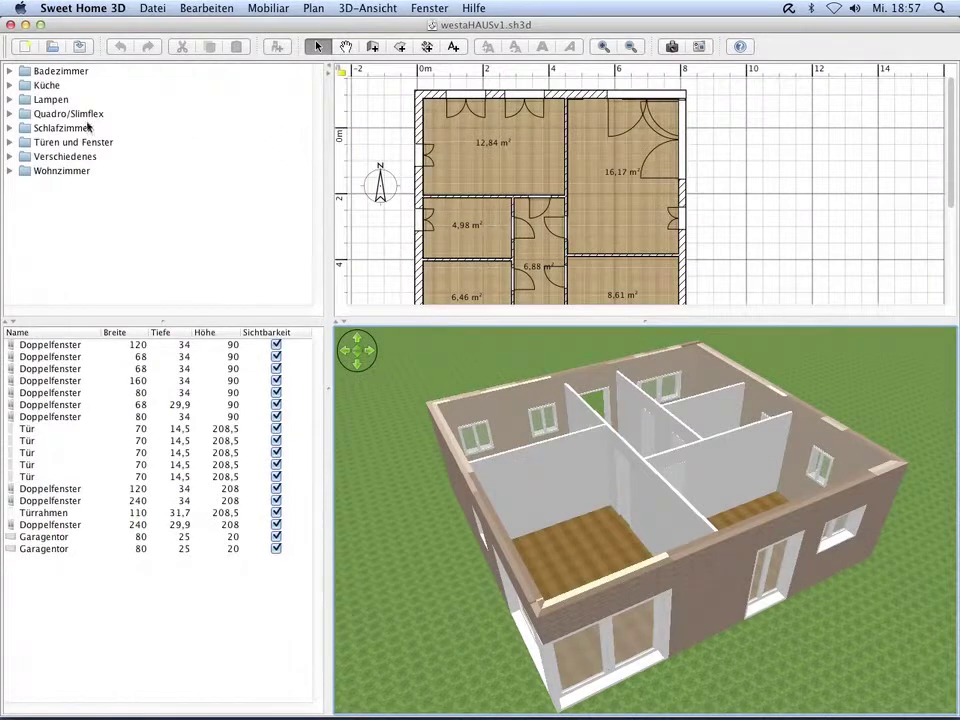
Step: Expand the Quadro/Slimflex catalogue category to browse its ventilation parts
click(9, 114)
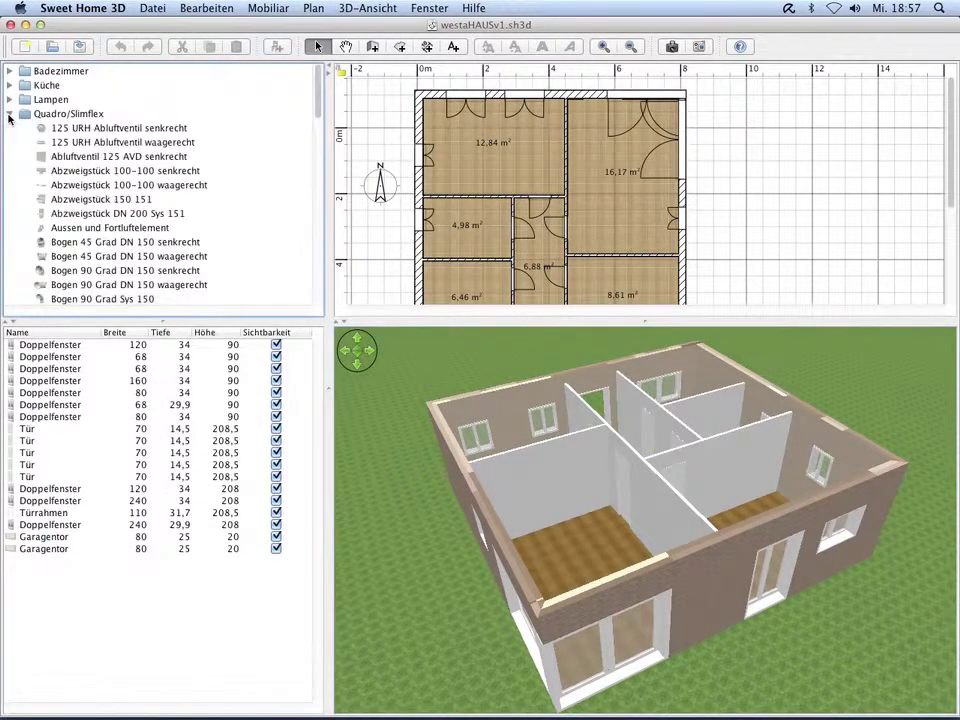
scroll(48, 160, down, 5)
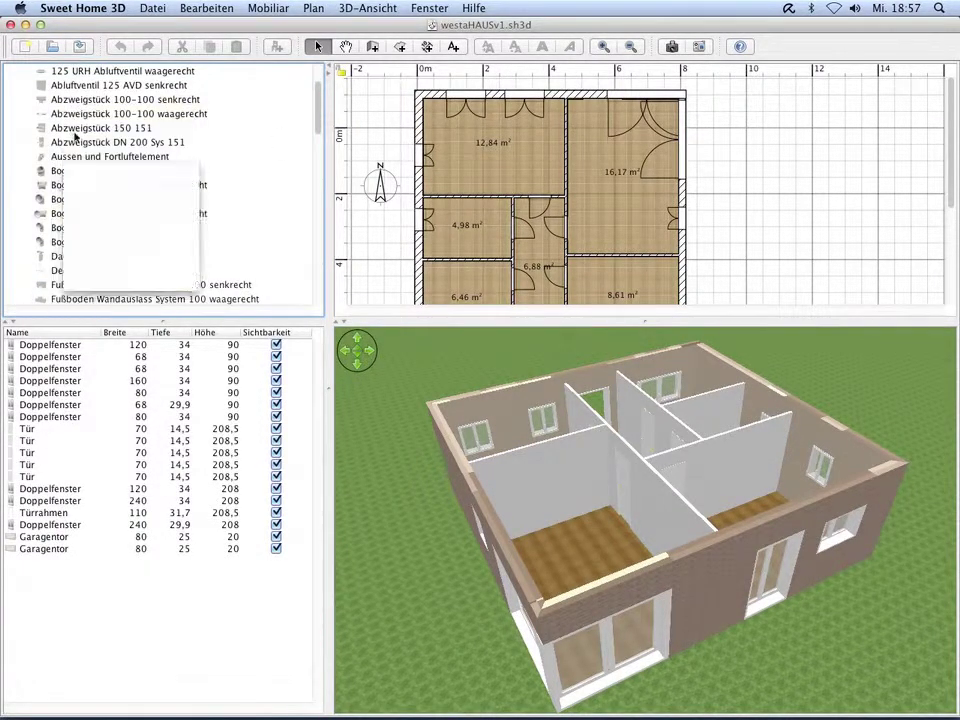
click(152, 9)
mouse_move(202, 55)
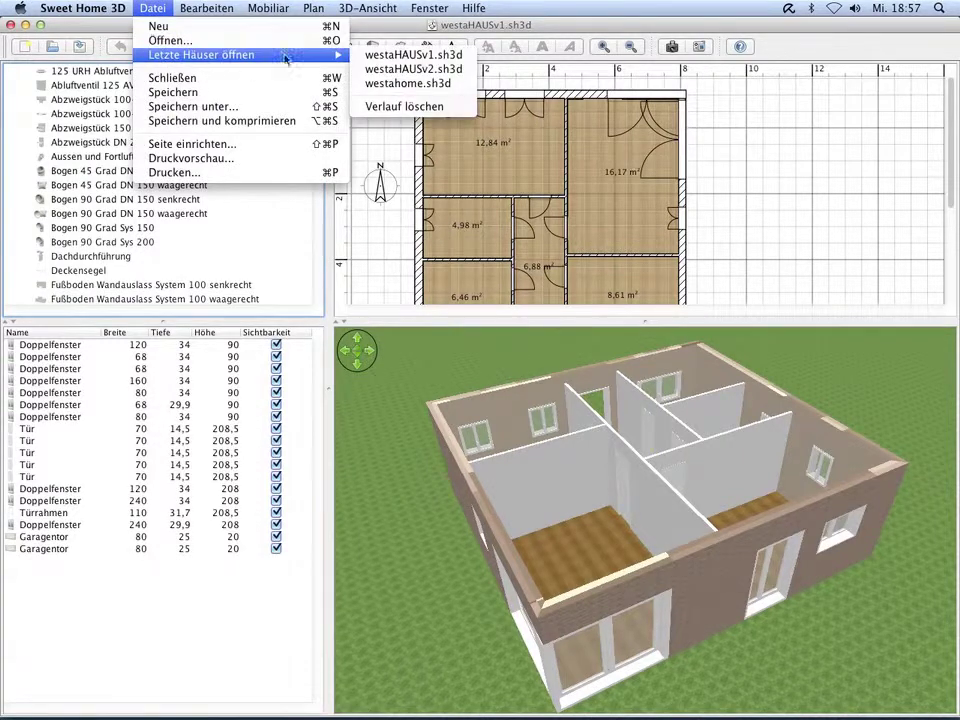
Step: Open westaHAUSv2.sh3d from the recent houses list
click(416, 70)
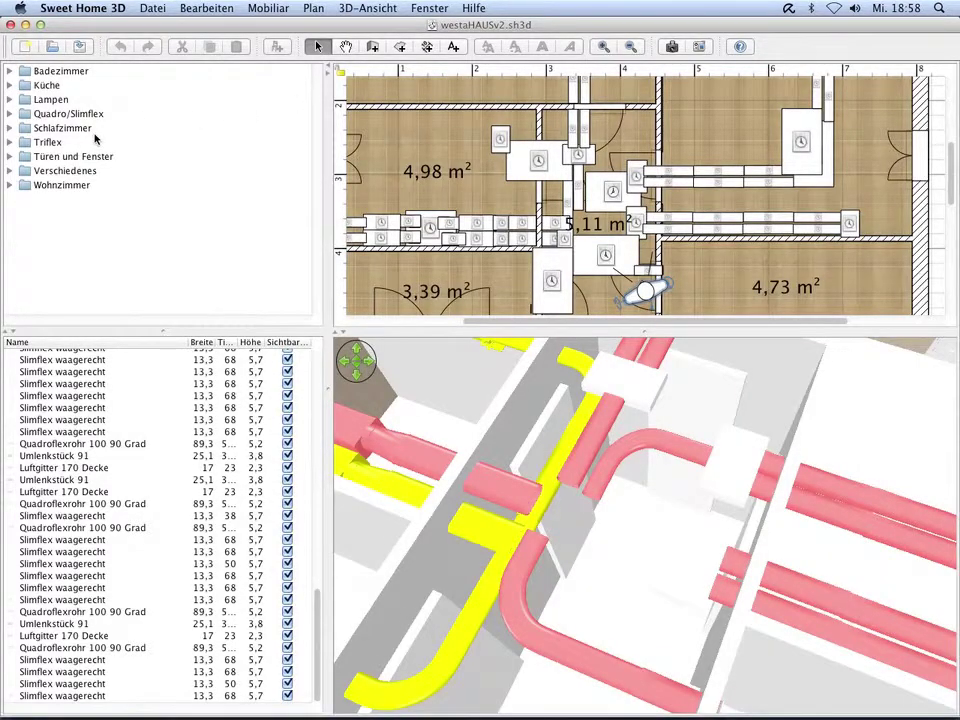
Step: Drag the Luftverteilkasten mit 6 Abgängen waagerecht from Quadro/Slimflex into the plan
click(11, 114)
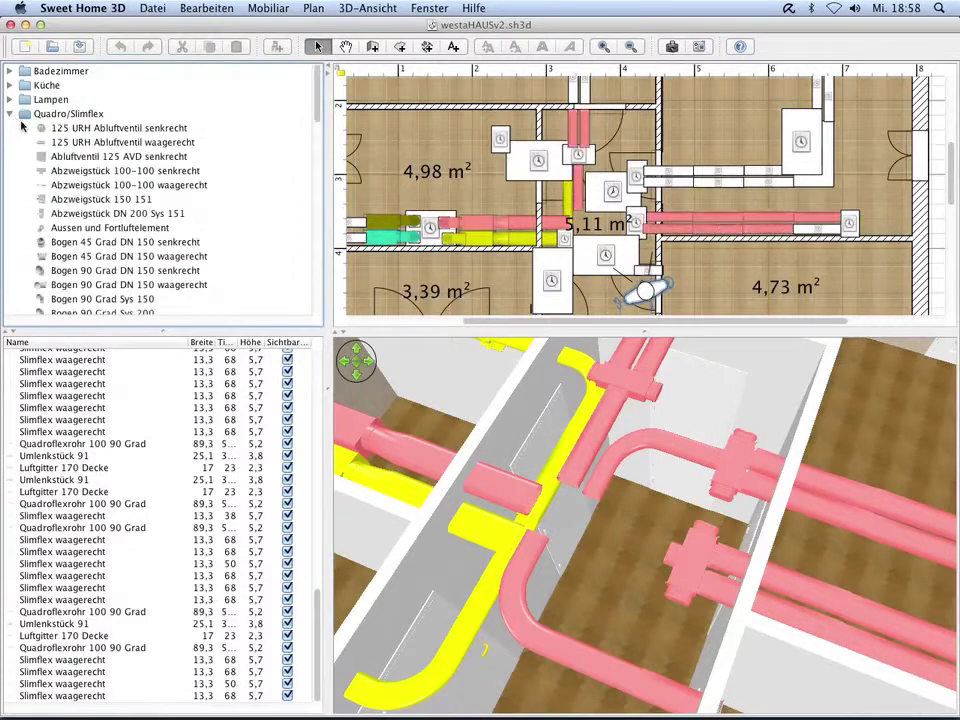
scroll(128, 160, down, 3)
scroll(128, 160, down, 5)
scroll(128, 160, down, 1)
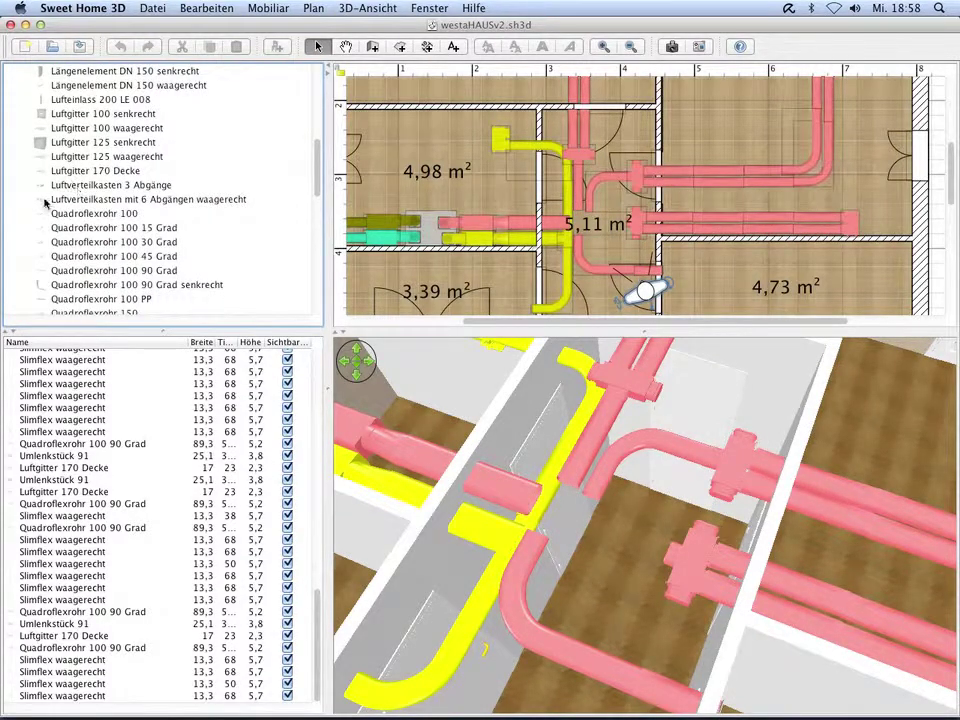
drag(120, 199, 577, 218)
Step: Make the box glossy pink at 234 cm elevation and nudge it onto the duct junction
right_click(585, 221)
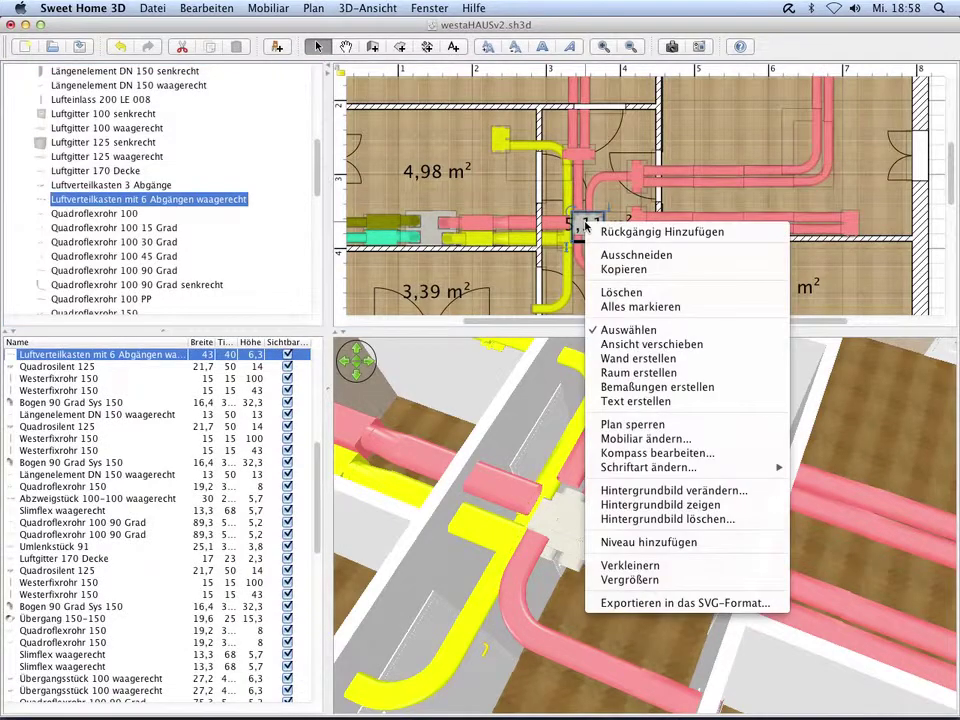
click(634, 439)
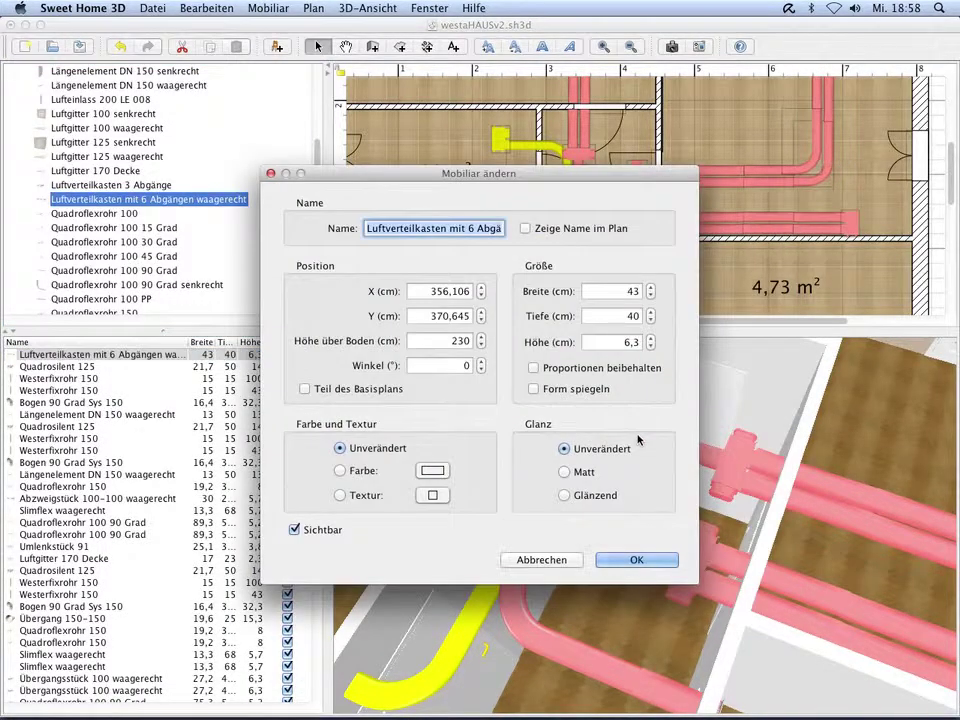
double_click(460, 341)
key(BackSpace)
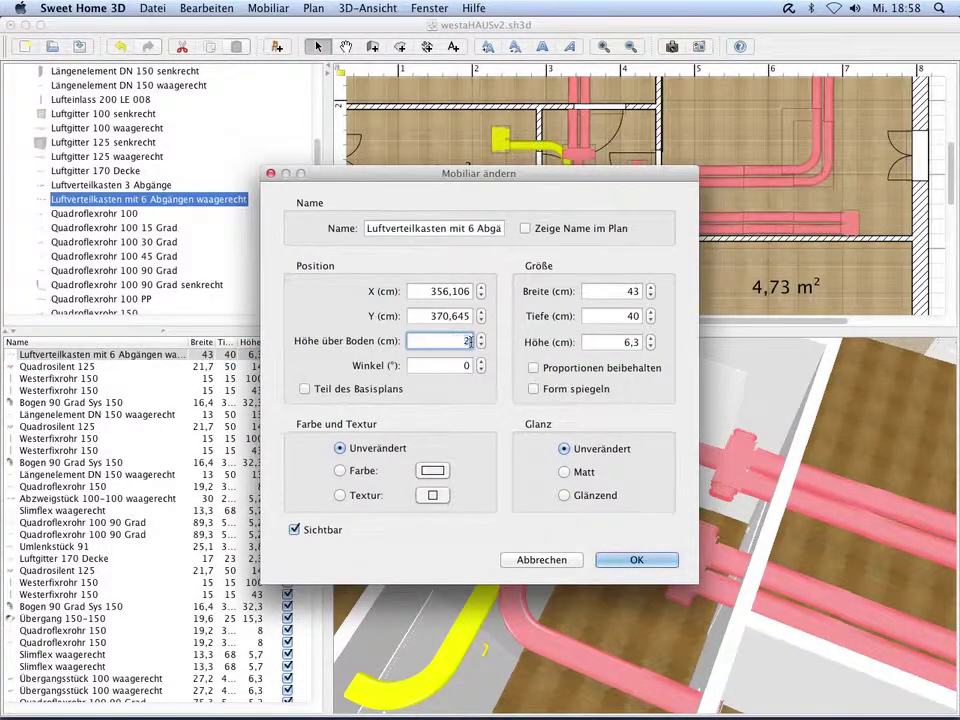
text(234)
click(562, 497)
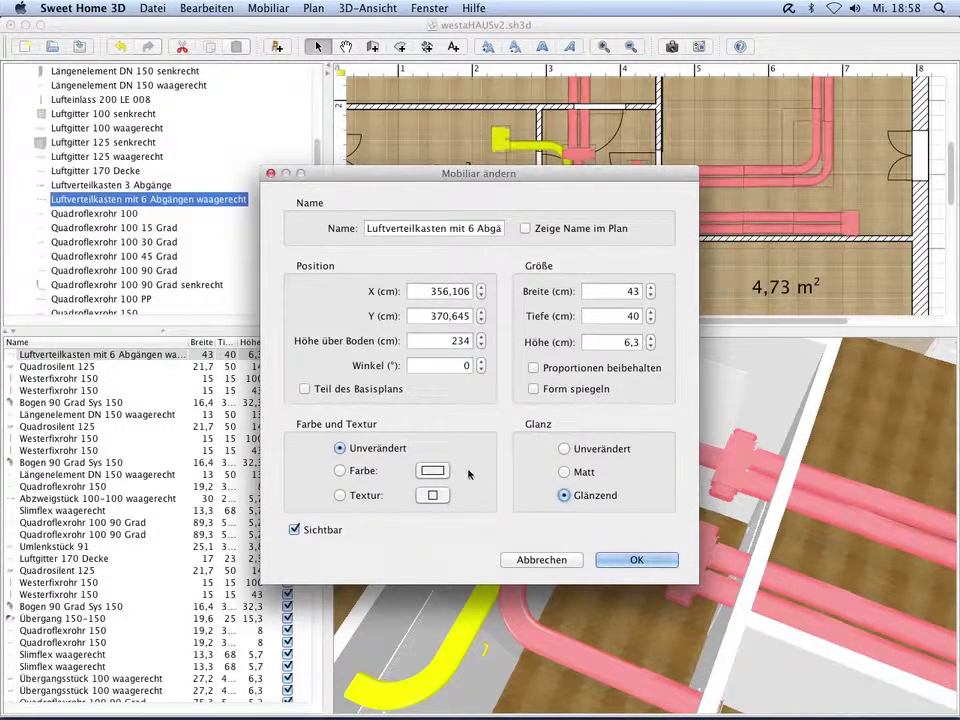
click(432, 470)
click(366, 447)
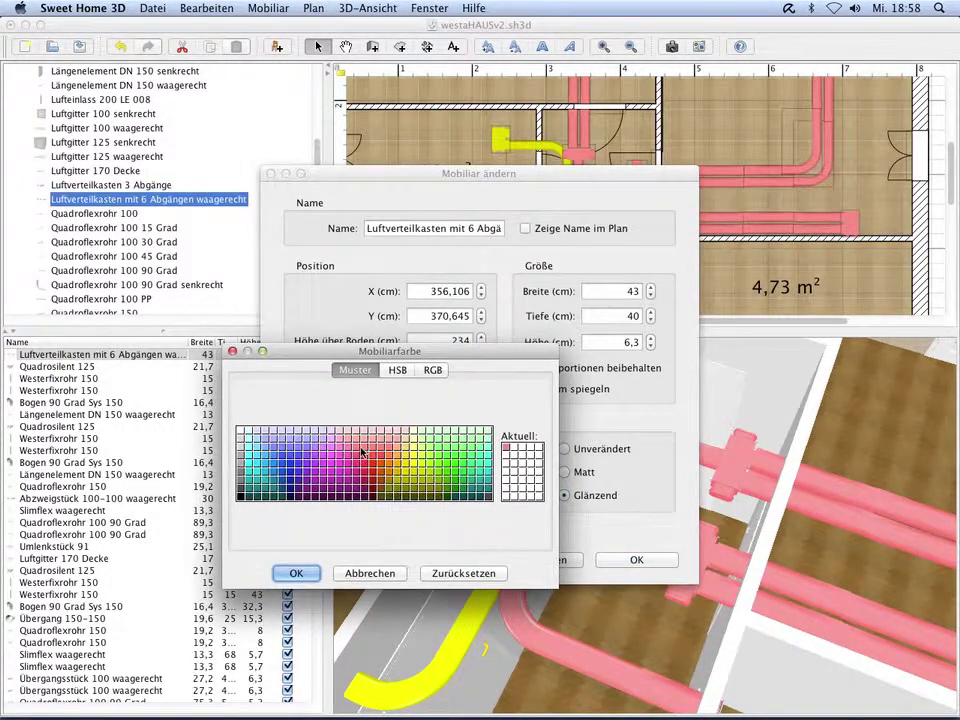
click(297, 573)
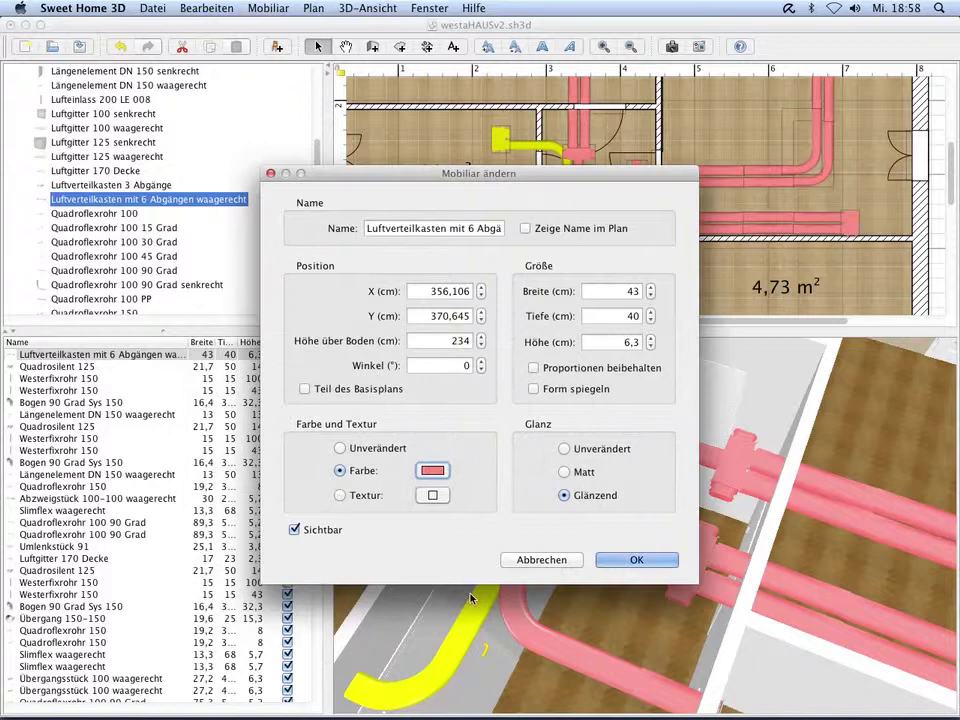
click(655, 561)
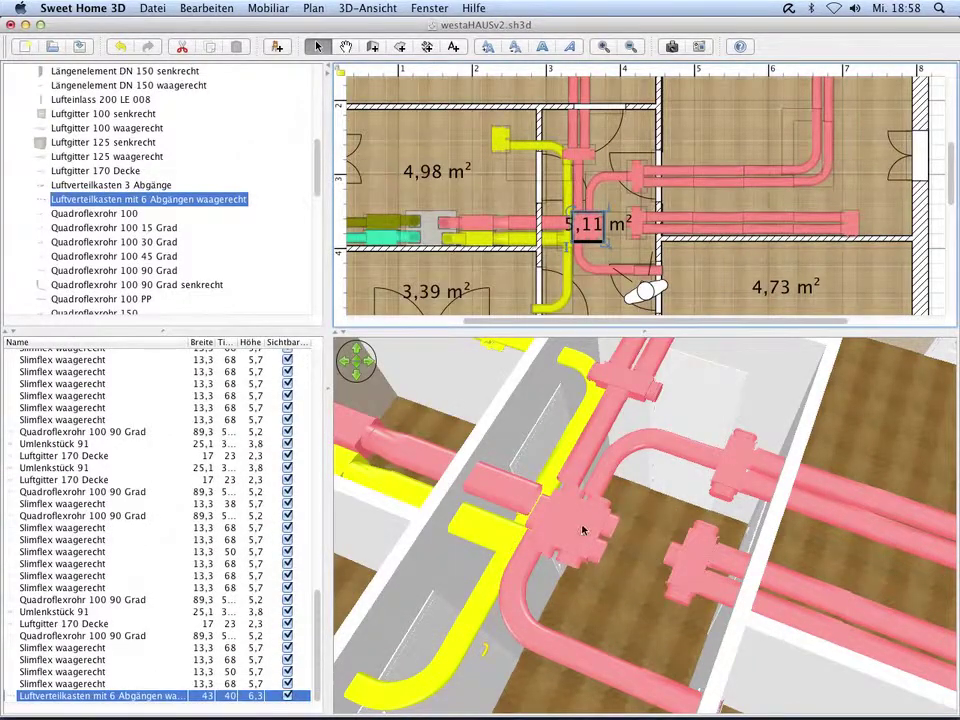
click(590, 223)
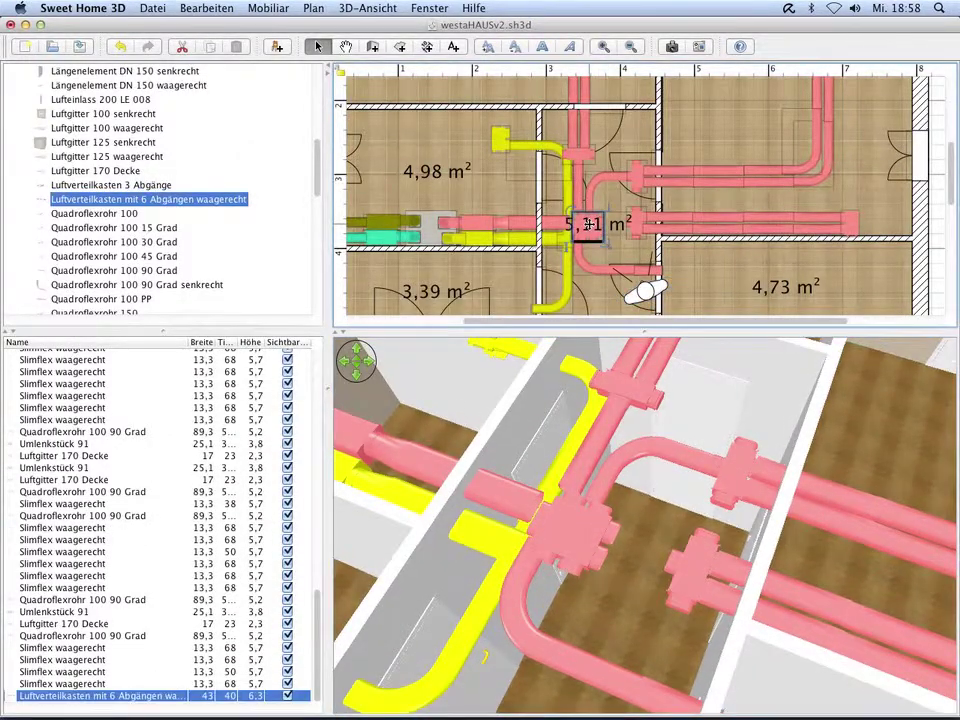
drag(590, 223, 596, 224)
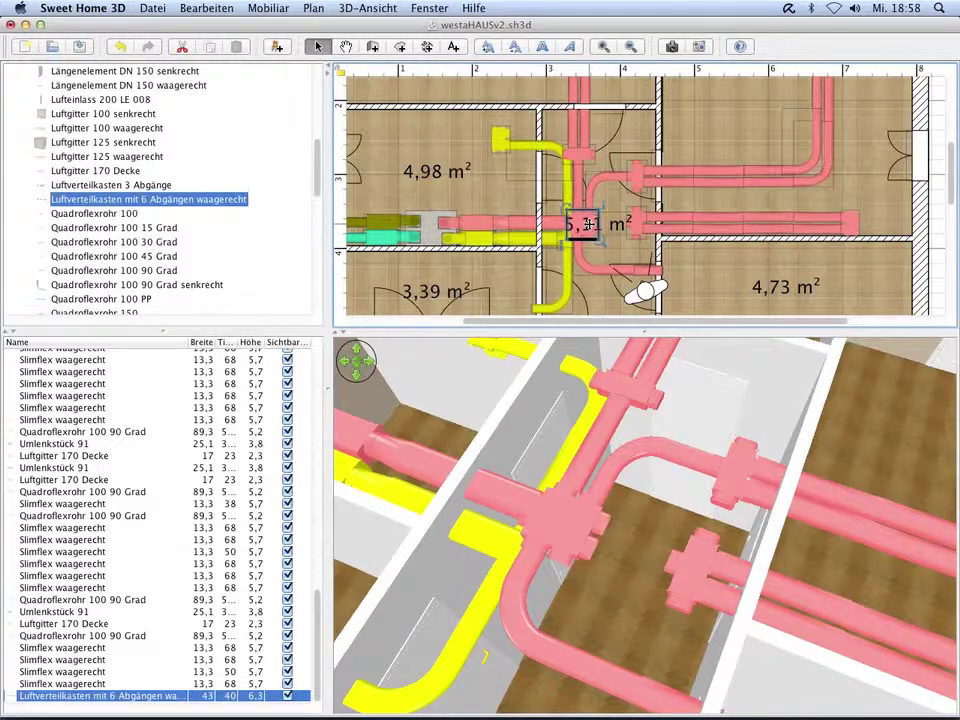
click(672, 46)
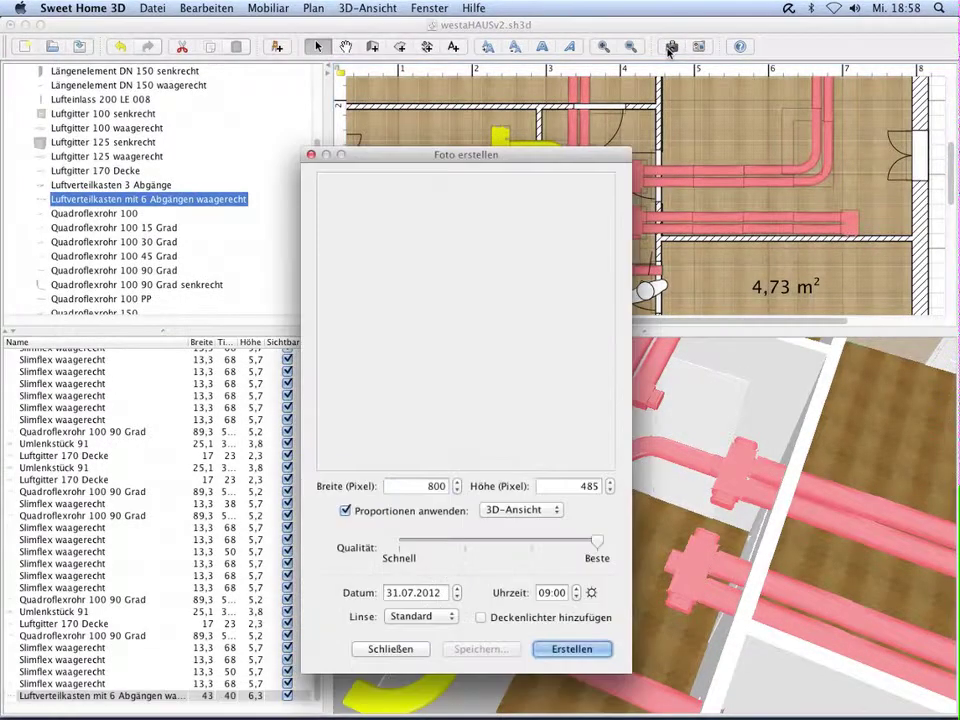
text(400)
click(570, 649)
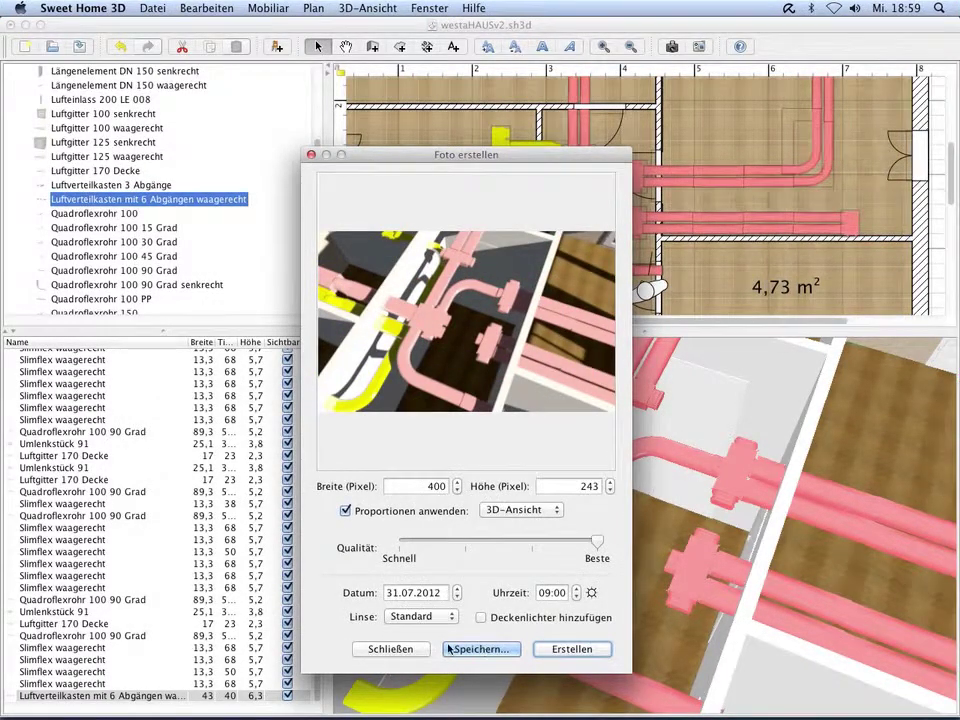
click(392, 649)
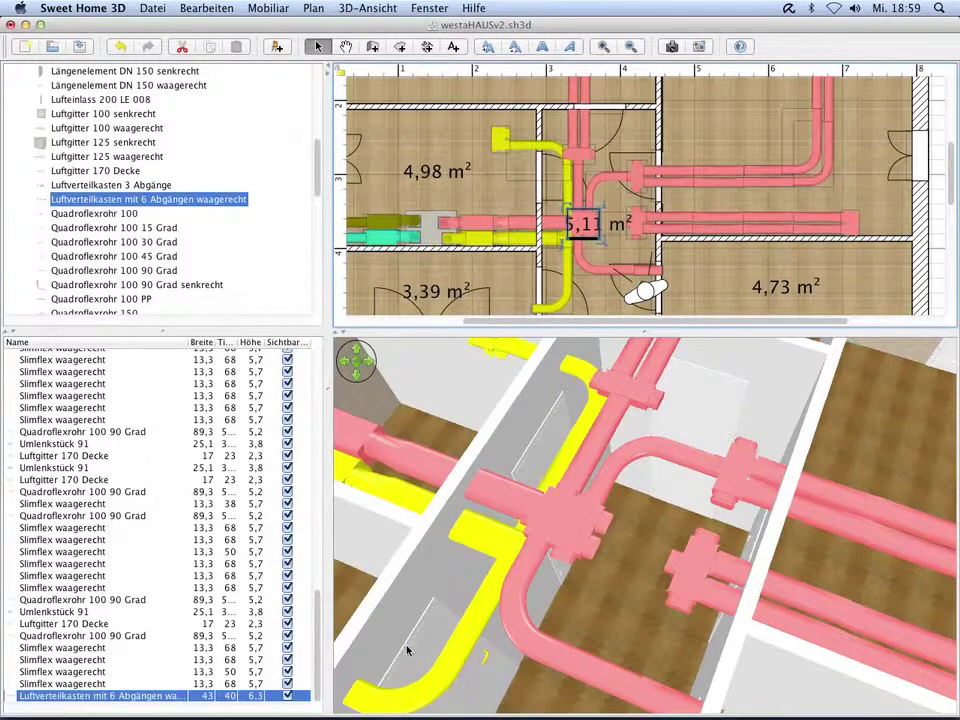
Step: Untick Sichtbar for the Quadroflexrohr 100 90 Grad and Umlenkstück 91 rows in the furniture list
drag(319, 612, 312, 569)
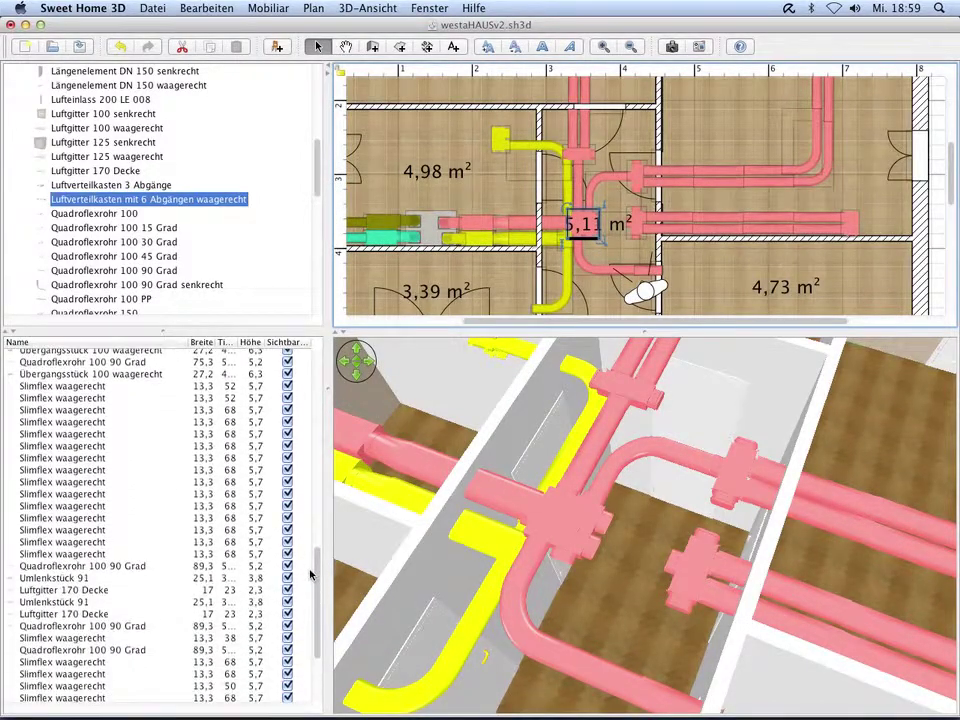
click(287, 567)
click(287, 578)
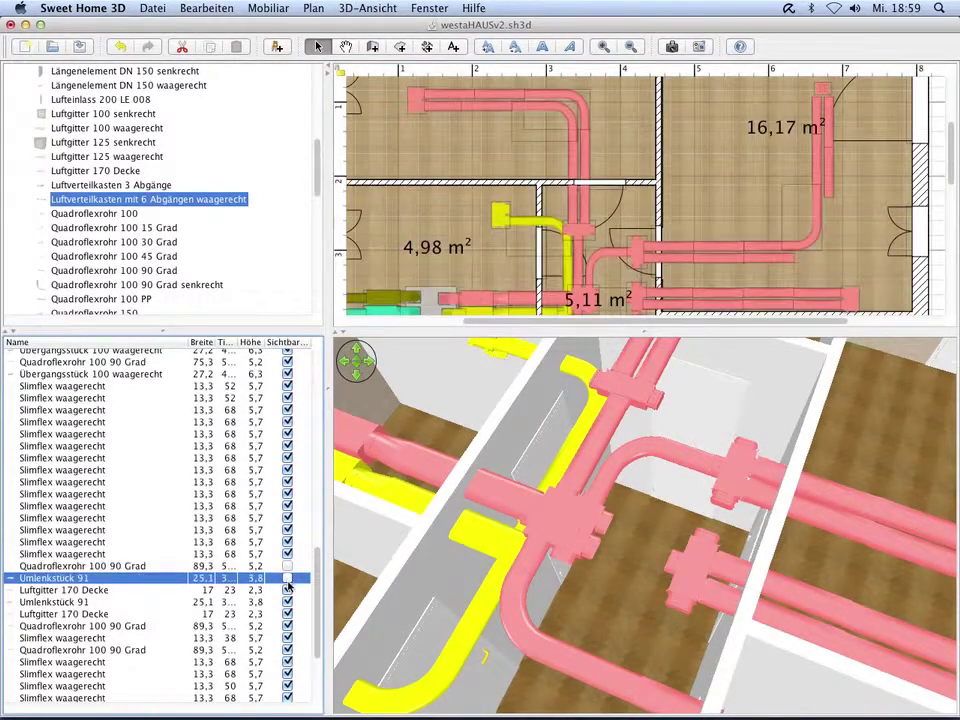
click(288, 590)
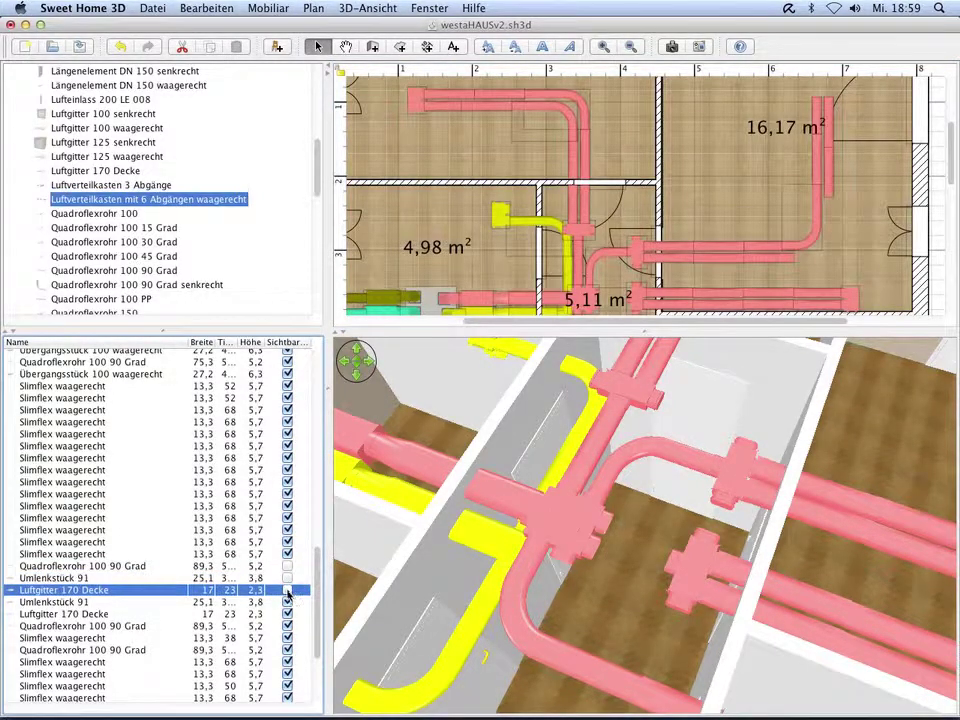
key(super+Tab)
Step: Switch to Ventplan and view the Gebäudedaten and Anlagedaten tabs
key(super+Tab)
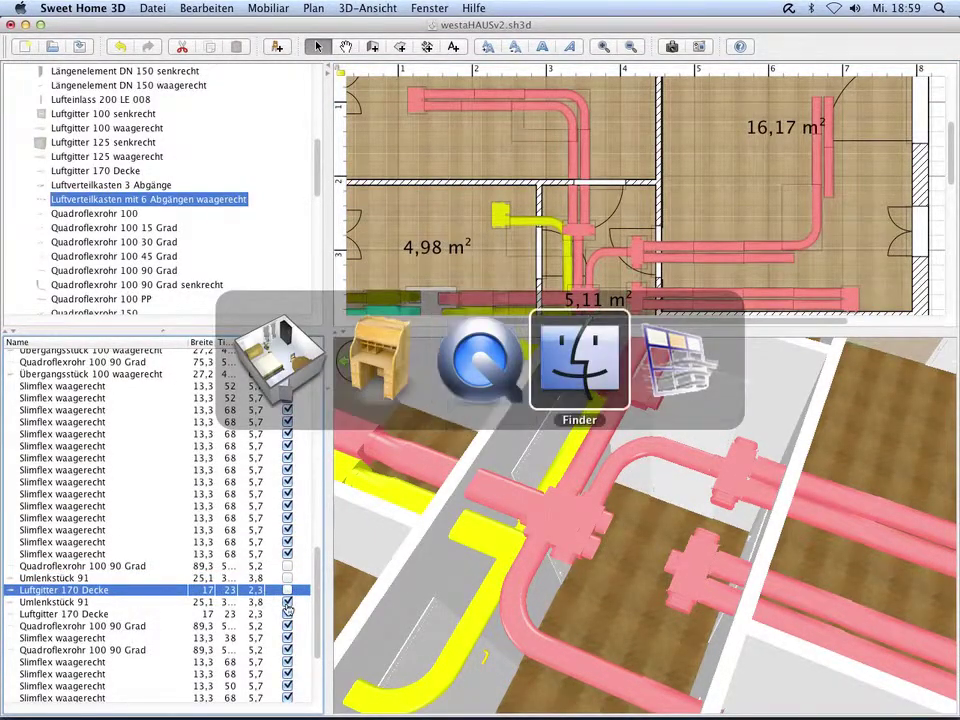
key(super+Tab)
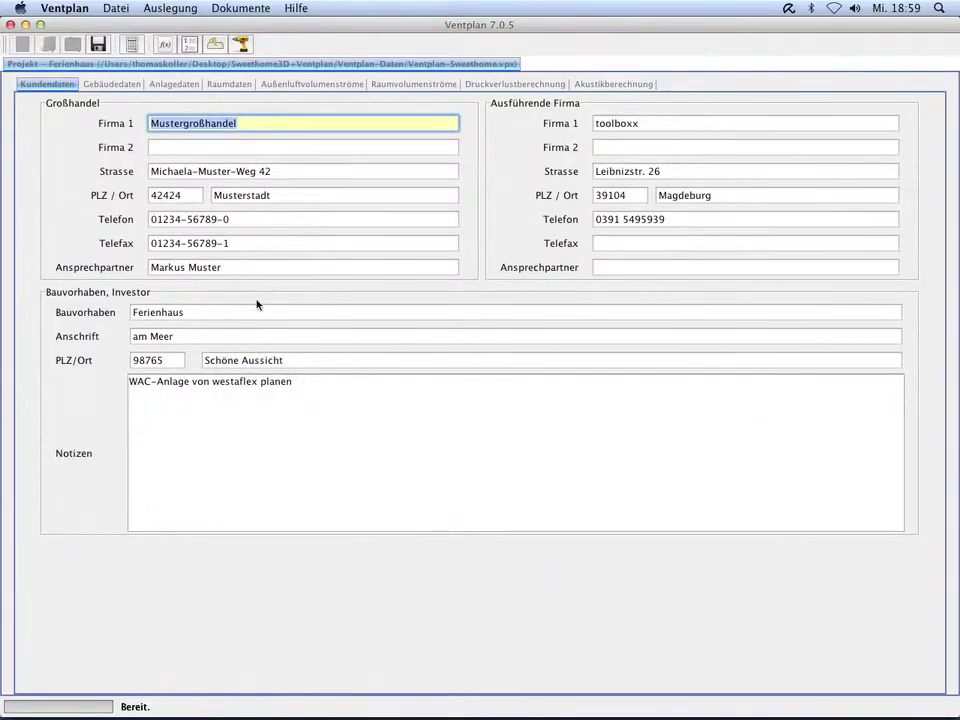
click(108, 86)
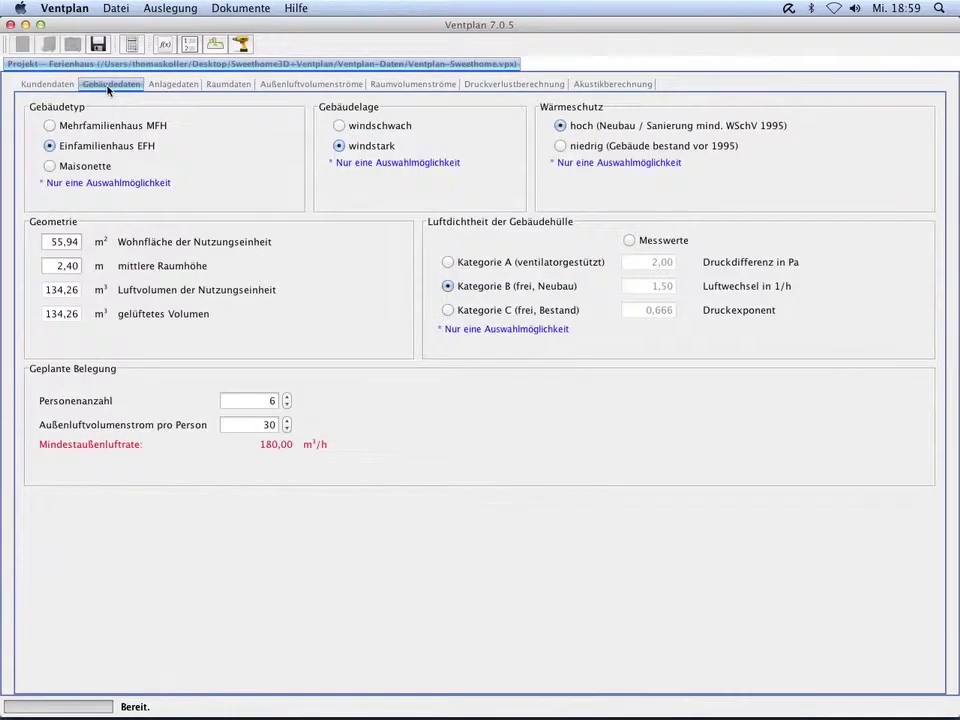
click(171, 87)
Step: Check Raumdaten for Flur, Wohnzimmer and Arbeitszimmer, then Außenluftvolumenströme and Raumvolumenströme
click(227, 85)
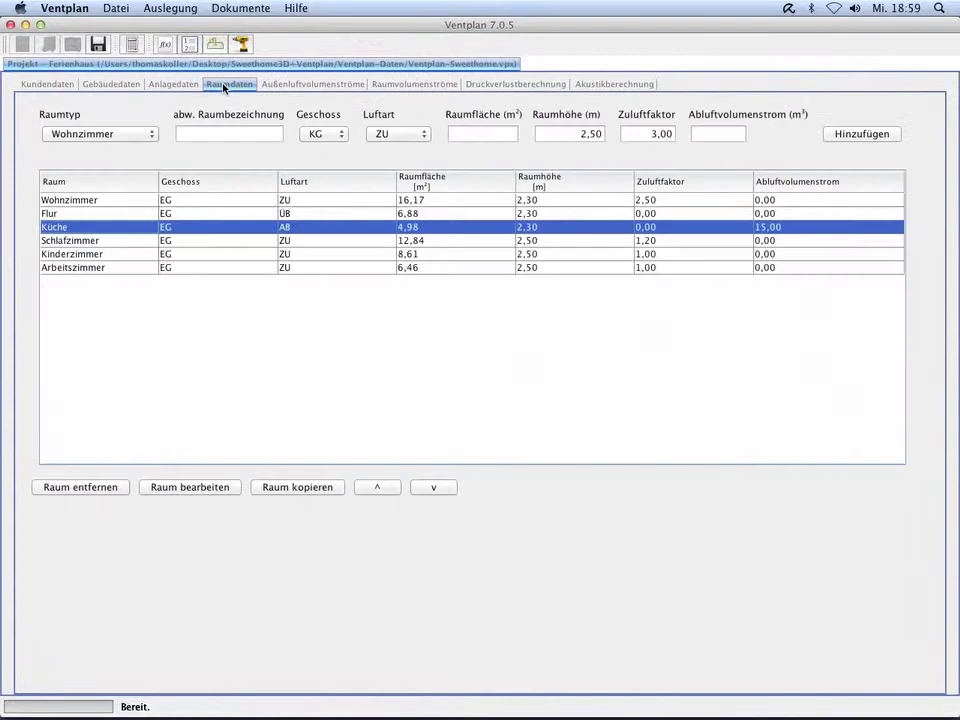
click(107, 213)
click(110, 201)
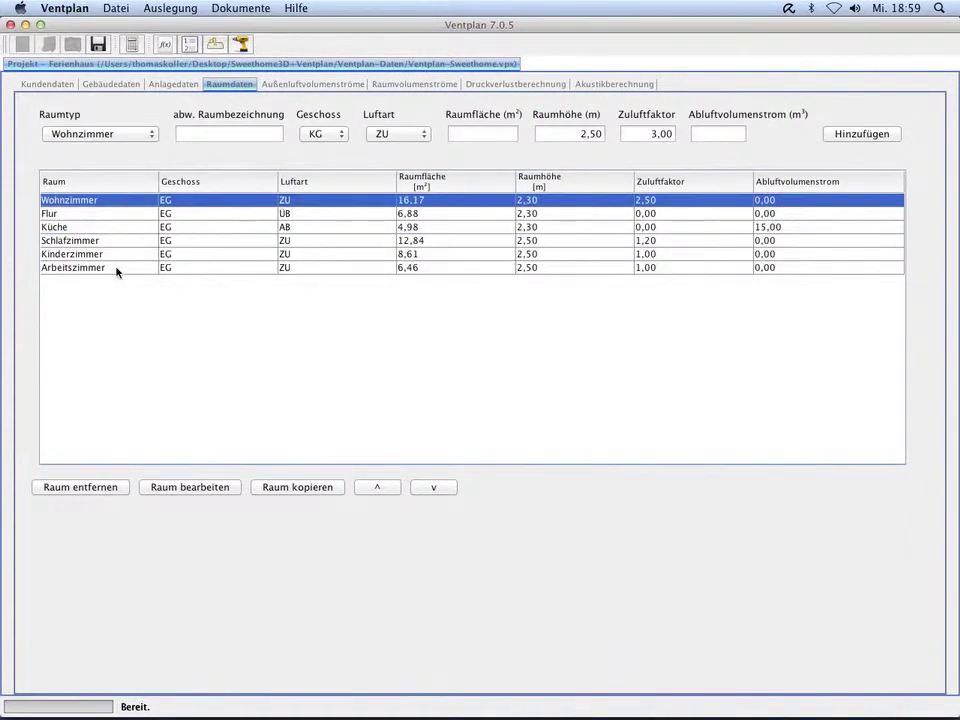
click(117, 269)
click(296, 86)
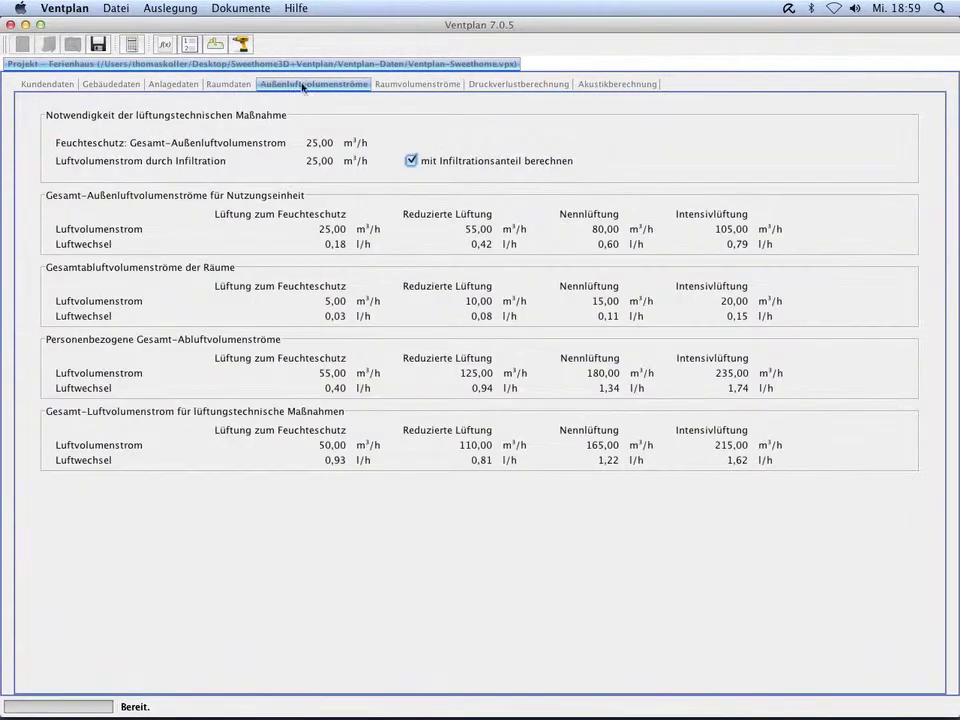
click(400, 85)
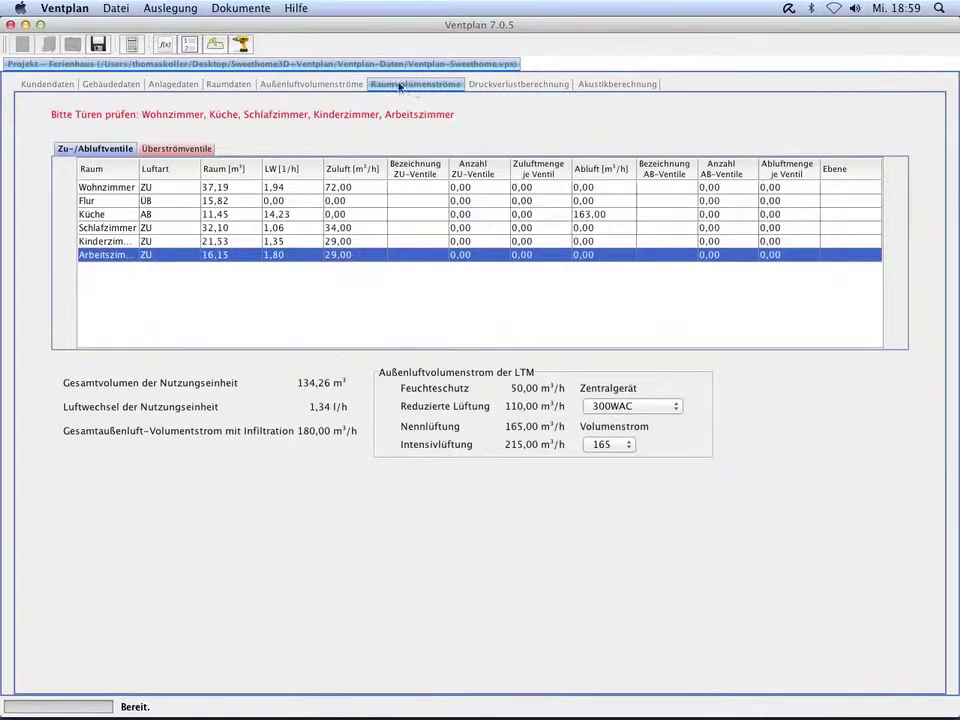
Step: Create the 'Angebot' quotation document, keeping the document type as editable ODF
click(216, 45)
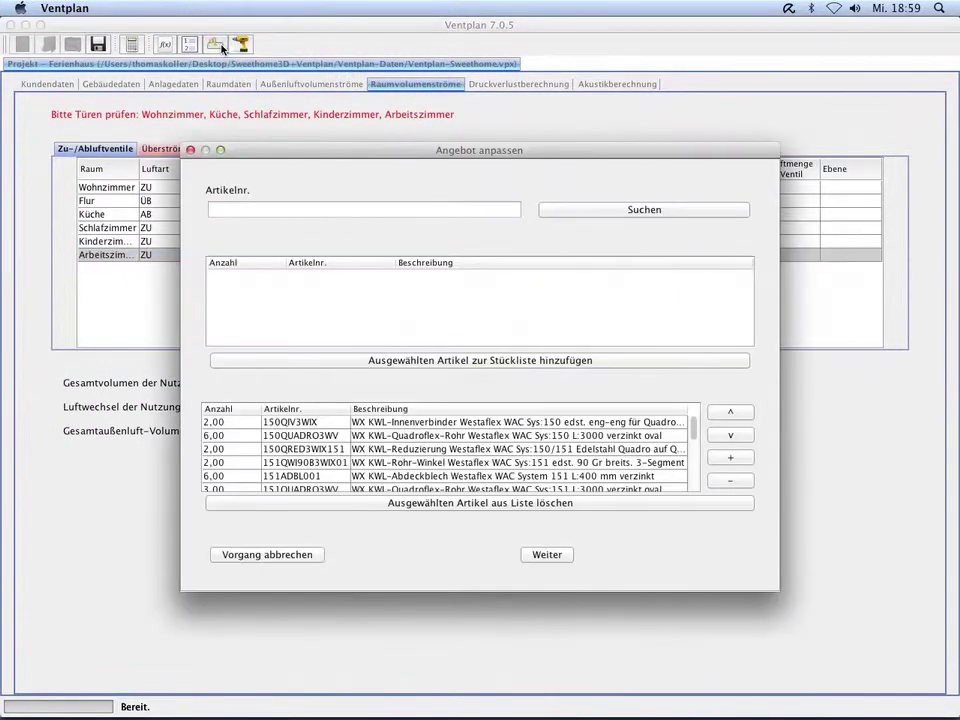
click(546, 555)
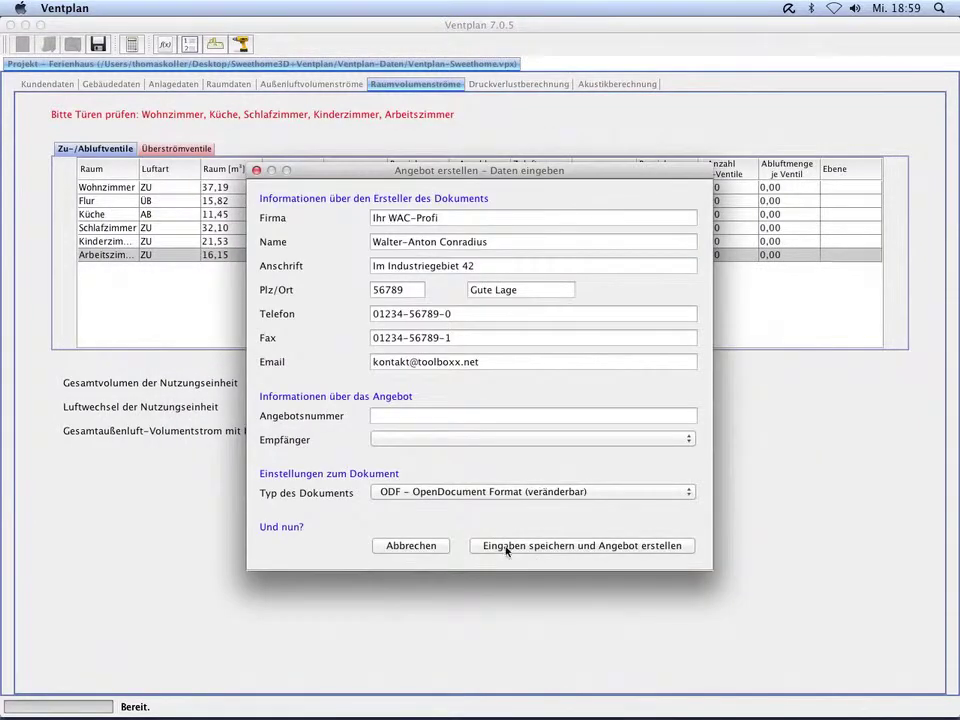
click(504, 493)
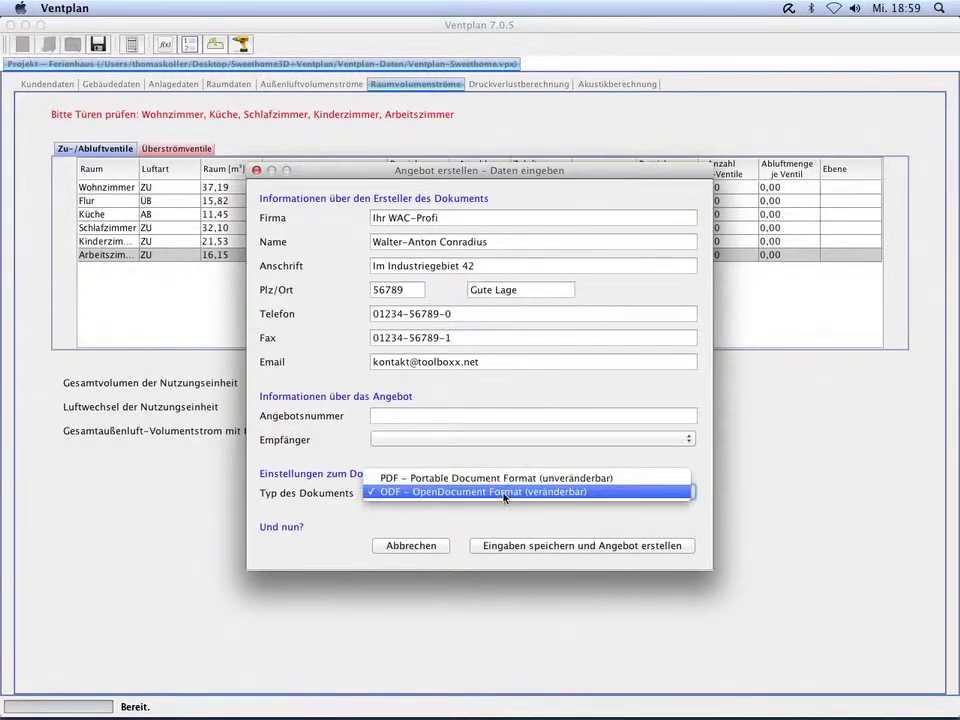
click(506, 493)
click(512, 546)
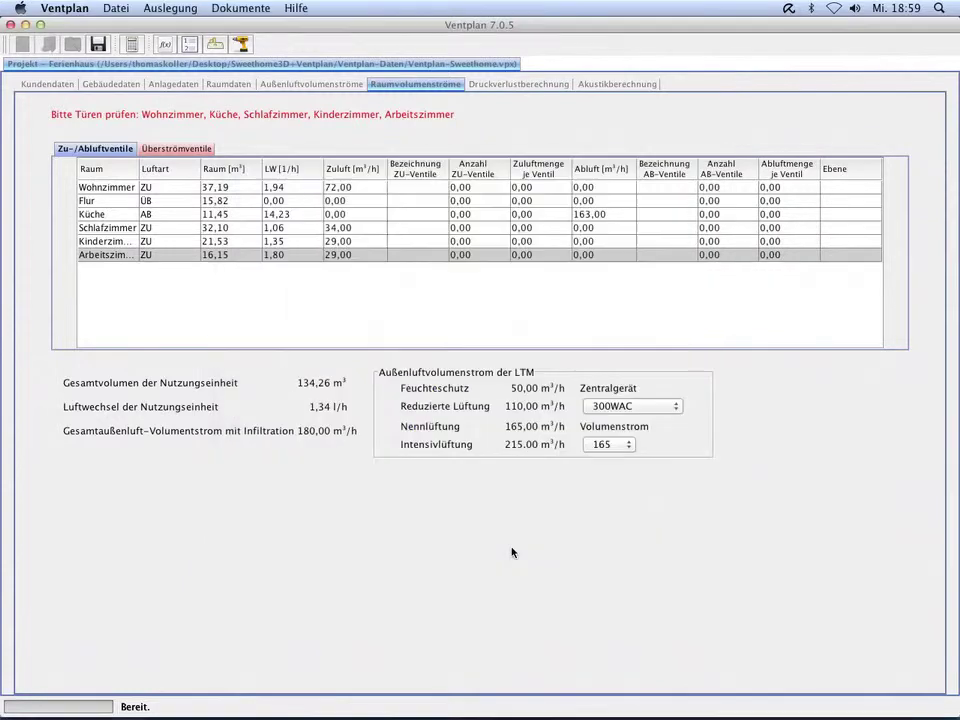